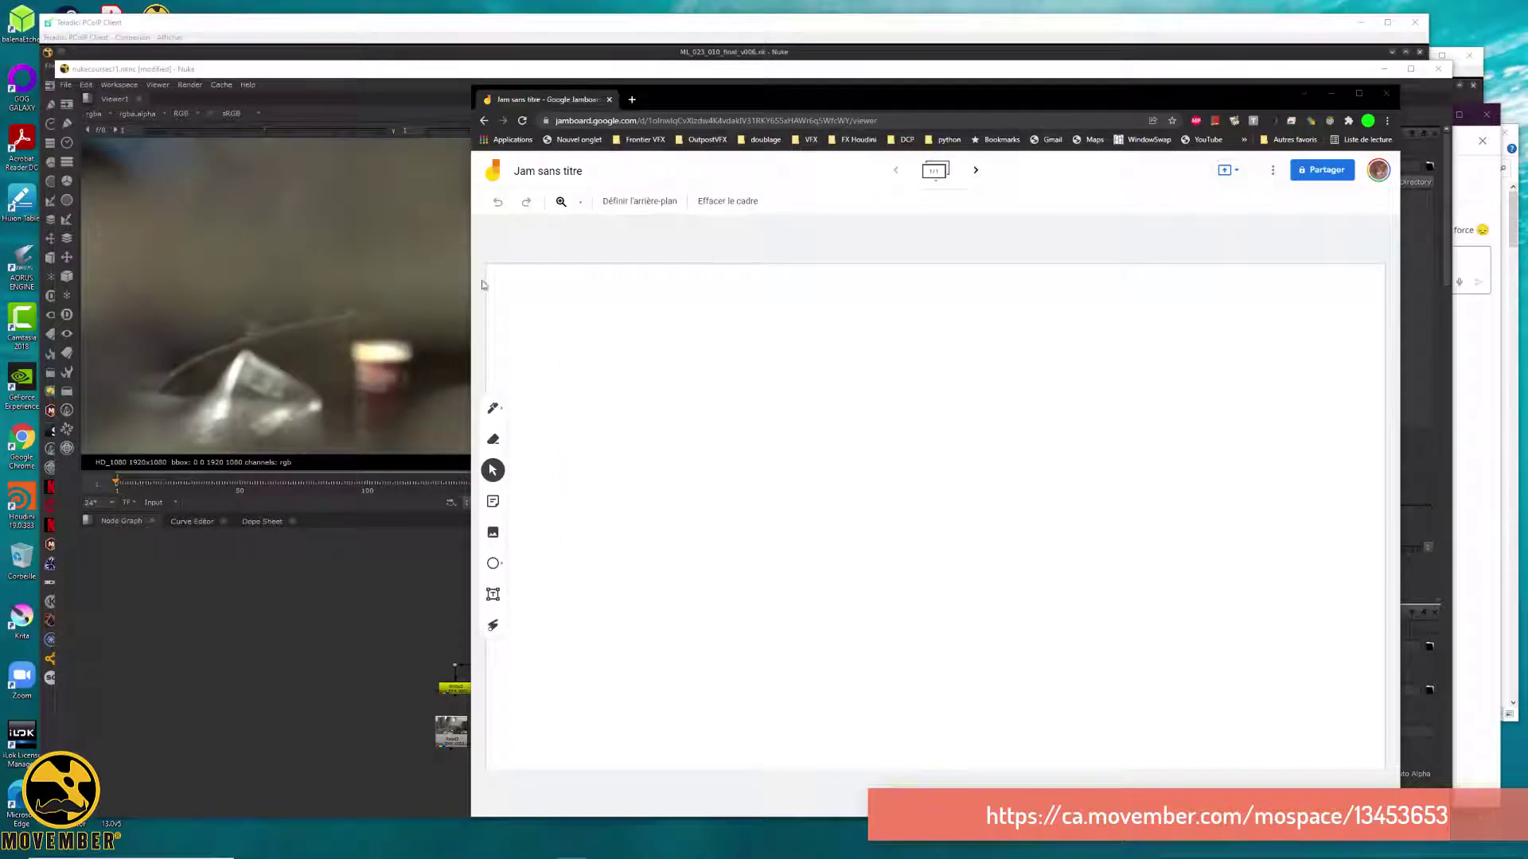
# Step: With the Pen, handwrite 'PSD -' on the Jamboard frame
pyautogui.click(493, 411)
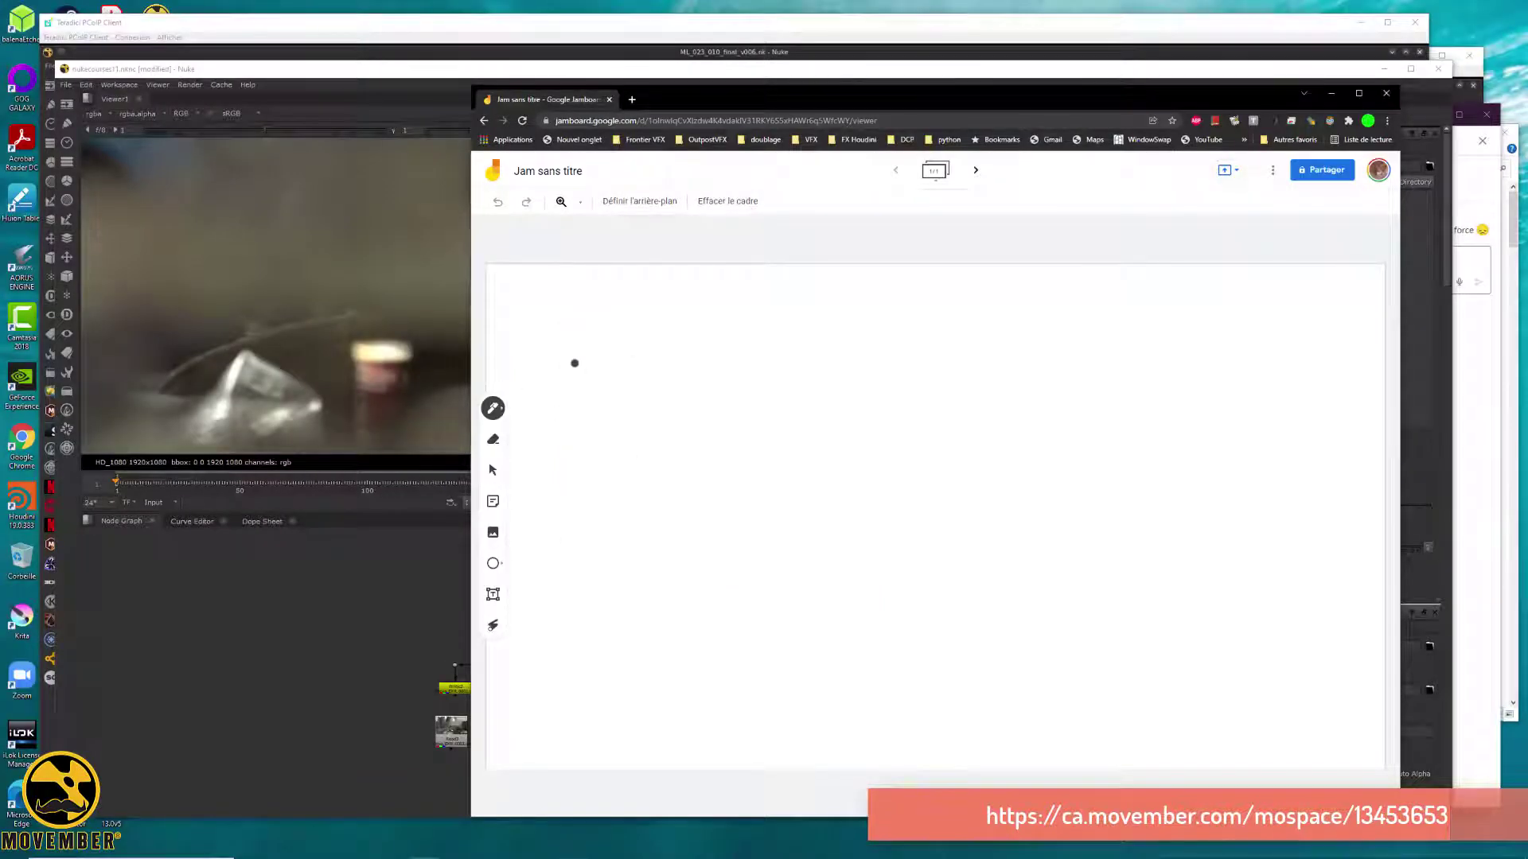
pyautogui.moveTo(574, 312)
pyautogui.mouseDown()
pyautogui.moveTo(573, 371)
pyautogui.moveTo(604, 327)
pyautogui.moveTo(575, 343)
pyautogui.mouseUp()
pyautogui.moveTo(671, 307)
pyautogui.mouseDown()
pyautogui.moveTo(633, 382)
pyautogui.moveTo(702, 366)
pyautogui.mouseUp()
pyautogui.moveTo(702, 312)
pyautogui.mouseDown()
pyautogui.moveTo(720, 338)
pyautogui.moveTo(702, 365)
pyautogui.mouseUp()
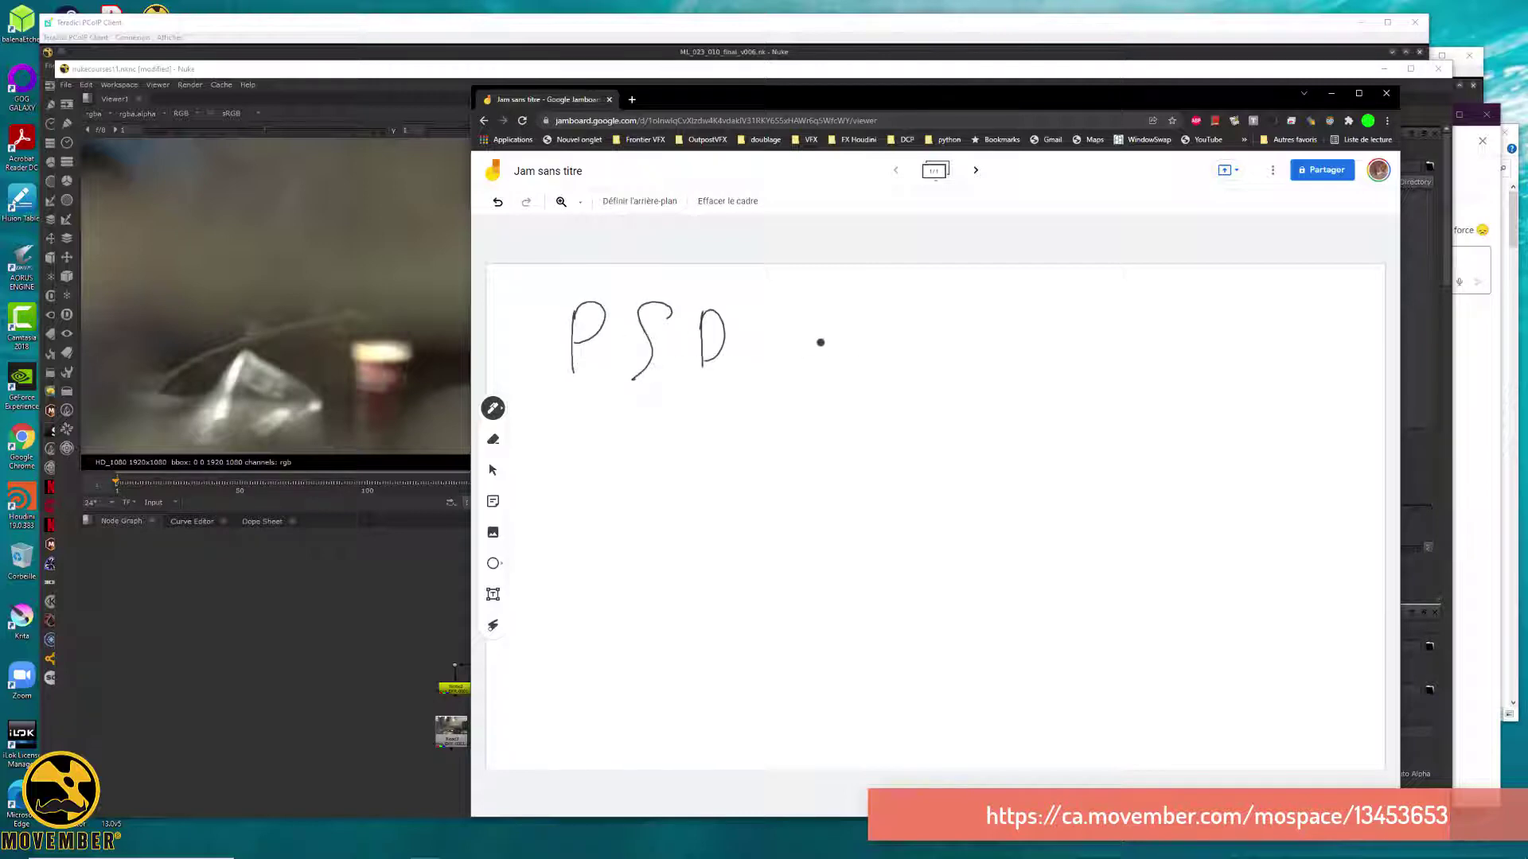
pyautogui.moveTo(791, 344)
pyautogui.mouseDown()
pyautogui.moveTo(850, 357)
pyautogui.moveTo(869, 318)
pyautogui.mouseUp()
# Step: Handwrite 'EXR - DPX' after PSD
pyautogui.moveTo(849, 343); pyautogui.dragTo(865, 343)
pyautogui.moveTo(853, 366); pyautogui.dragTo(872, 368)
pyautogui.moveTo(923, 322)
pyautogui.mouseDown()
pyautogui.moveTo(908, 350)
pyautogui.moveTo(931, 367)
pyautogui.mouseUp()
pyautogui.moveTo(975, 322); pyautogui.dragTo(974, 362)
pyautogui.moveTo(975, 326)
pyautogui.mouseDown()
pyautogui.moveTo(993, 378)
pyautogui.moveTo(1047, 352)
pyautogui.moveTo(1097, 379)
pyautogui.mouseUp()
pyautogui.moveTo(1098, 329); pyautogui.dragTo(1102, 372)
pyautogui.moveTo(1170, 322)
pyautogui.mouseDown()
pyautogui.moveTo(1168, 368)
pyautogui.moveTo(1171, 347)
pyautogui.mouseUp()
pyautogui.moveTo(1242, 328)
pyautogui.mouseDown()
pyautogui.moveTo(1216, 370)
pyautogui.moveTo(1239, 367)
pyautogui.mouseUp()
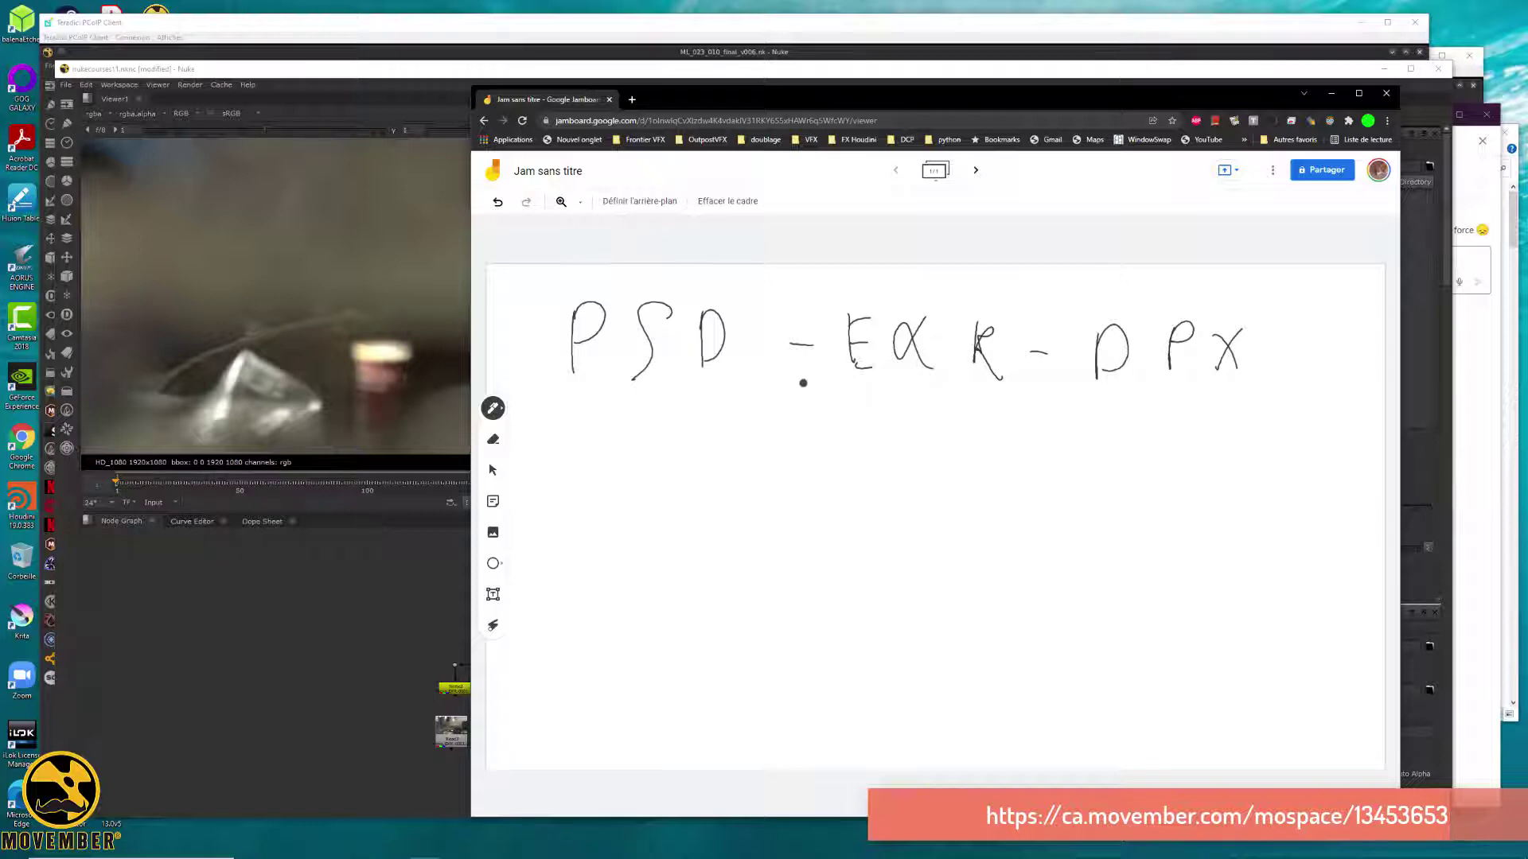
# Step: Underline EXR three times
pyautogui.moveTo(836, 388); pyautogui.dragTo(973, 384)
pyautogui.moveTo(869, 407); pyautogui.dragTo(995, 415)
pyautogui.moveTo(897, 434); pyautogui.dragTo(960, 436)
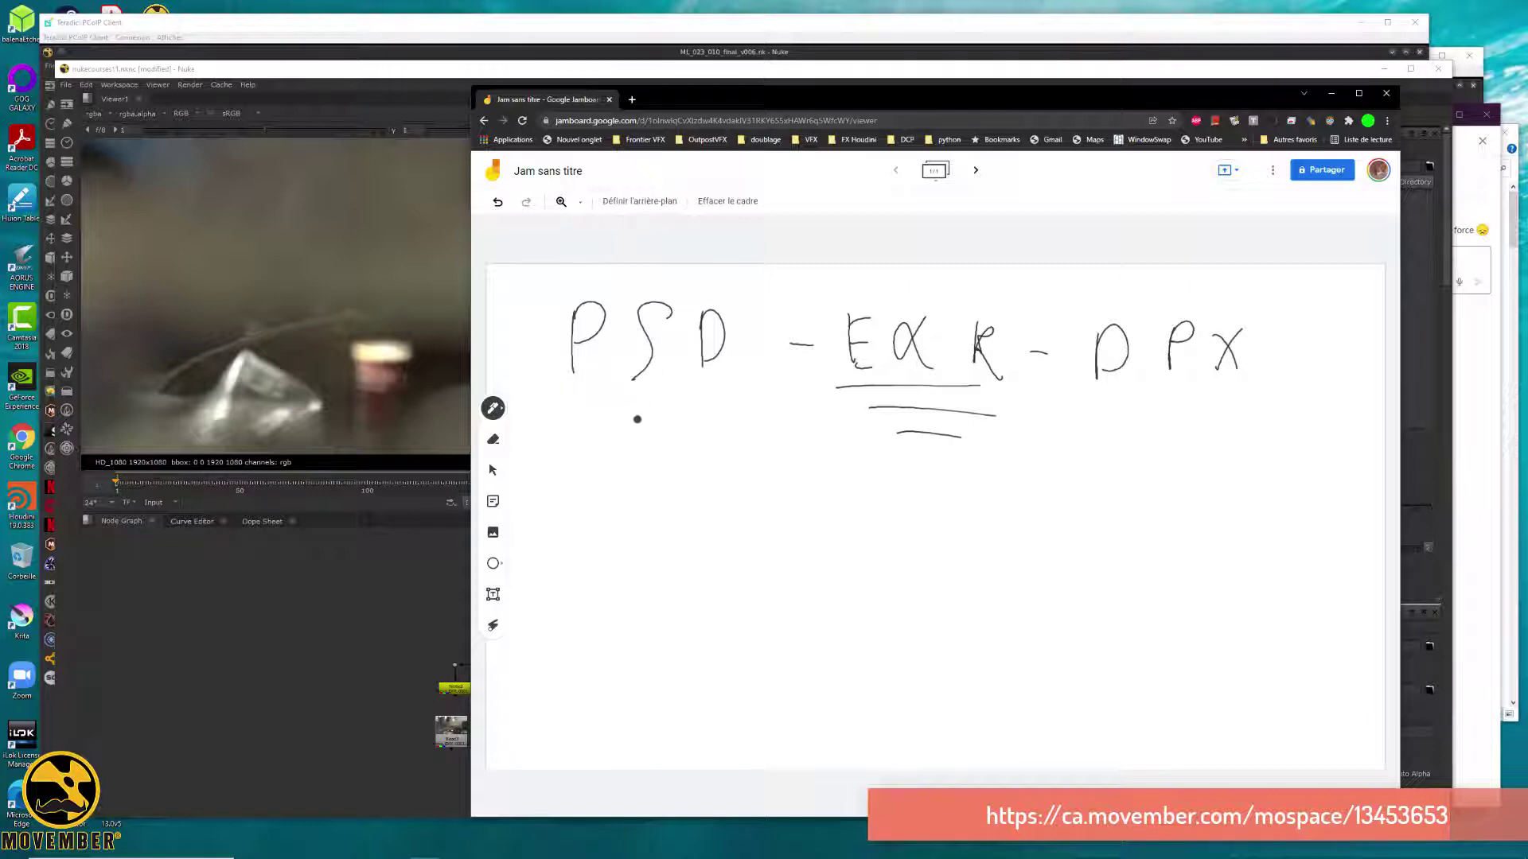
# Step: Draw an arrow down from PSD and write TIF beneath it
pyautogui.moveTo(618, 400); pyautogui.dragTo(620, 434)
pyautogui.moveTo(646, 401)
pyautogui.mouseDown()
pyautogui.moveTo(641, 466)
pyautogui.moveTo(674, 428)
pyautogui.mouseUp()
pyautogui.moveTo(563, 491)
pyautogui.mouseDown()
pyautogui.moveTo(565, 530)
pyautogui.moveTo(602, 491)
pyautogui.mouseUp()
pyautogui.moveTo(623, 491)
pyautogui.mouseDown()
pyautogui.moveTo(620, 534)
pyautogui.moveTo(661, 528)
pyautogui.moveTo(681, 491)
pyautogui.mouseUp()
pyautogui.moveTo(662, 509); pyautogui.dragTo(703, 522)
# Step: Complete TIFF, write PNG below it, and bracket both with an '8 / 16 bit' note
pyautogui.moveTo(702, 493)
pyautogui.mouseDown()
pyautogui.moveTo(724, 487)
pyautogui.moveTo(720, 502)
pyautogui.mouseUp()
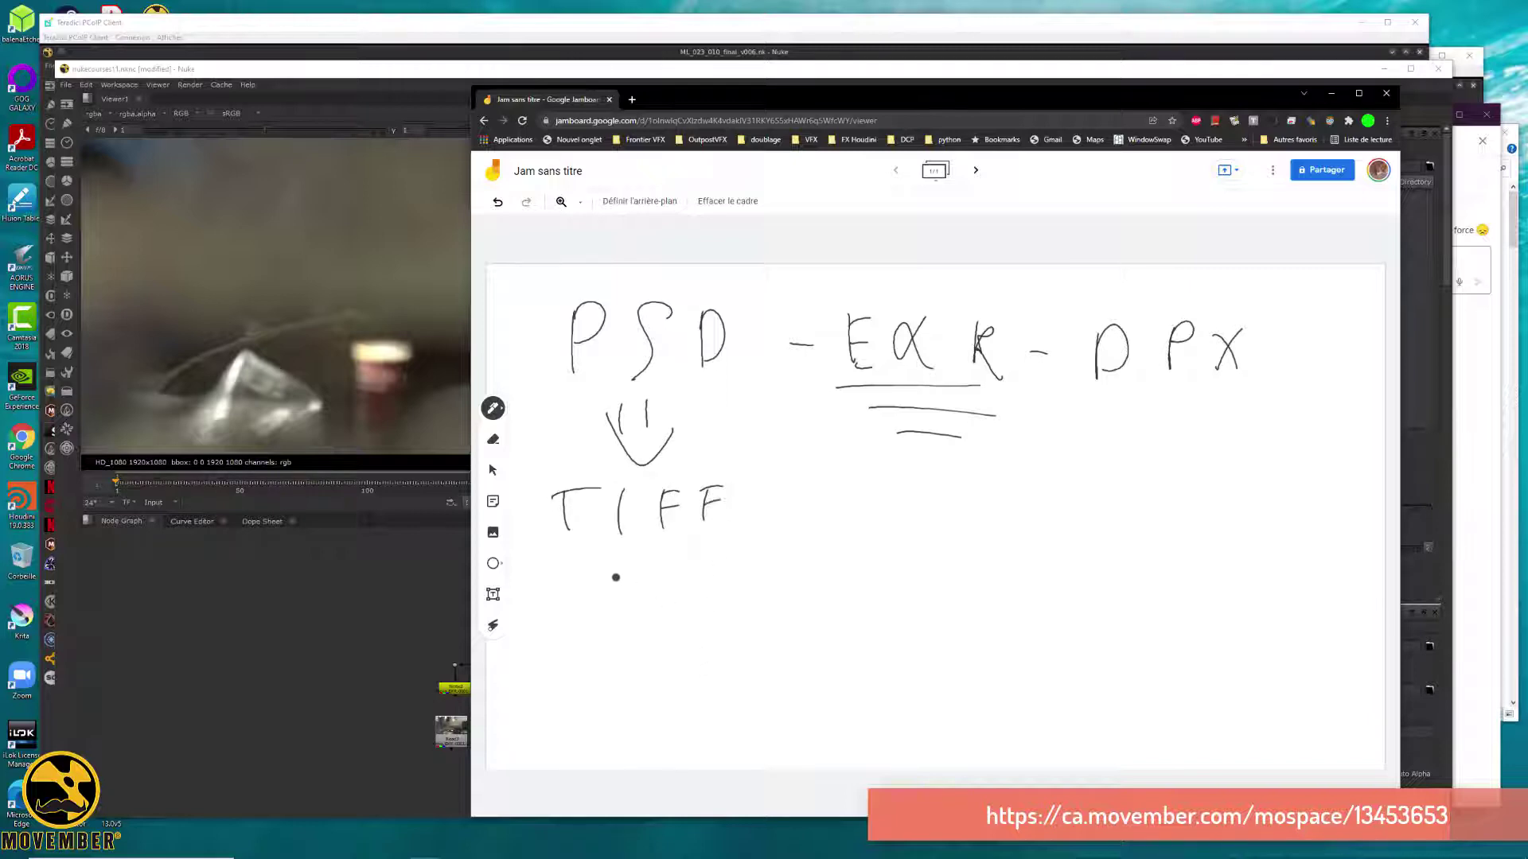
pyautogui.moveTo(562, 561)
pyautogui.mouseDown()
pyautogui.moveTo(562, 604)
pyautogui.moveTo(565, 586)
pyautogui.moveTo(647, 566)
pyautogui.moveTo(691, 609)
pyautogui.moveTo(710, 589)
pyautogui.mouseUp()
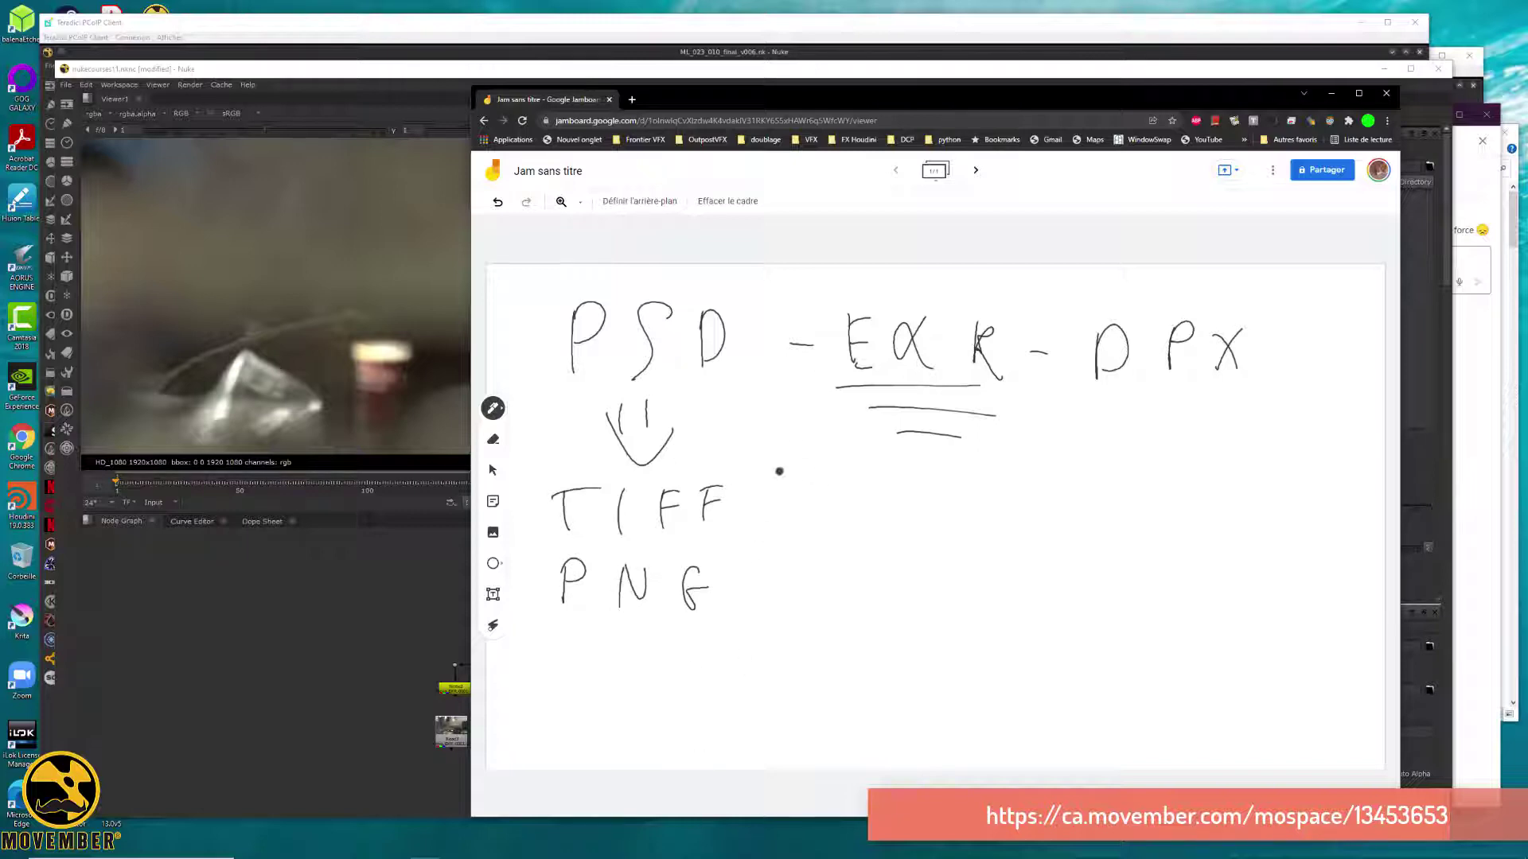
pyautogui.moveTo(766, 487)
pyautogui.mouseDown()
pyautogui.moveTo(744, 609)
pyautogui.moveTo(784, 498)
pyautogui.mouseUp()
pyautogui.moveTo(770, 579); pyautogui.dragTo(767, 611)
pyautogui.moveTo(787, 583)
pyautogui.mouseDown()
pyautogui.moveTo(785, 606)
pyautogui.moveTo(825, 549)
pyautogui.moveTo(829, 585)
pyautogui.moveTo(885, 559)
pyautogui.moveTo(876, 584)
pyautogui.mouseUp()
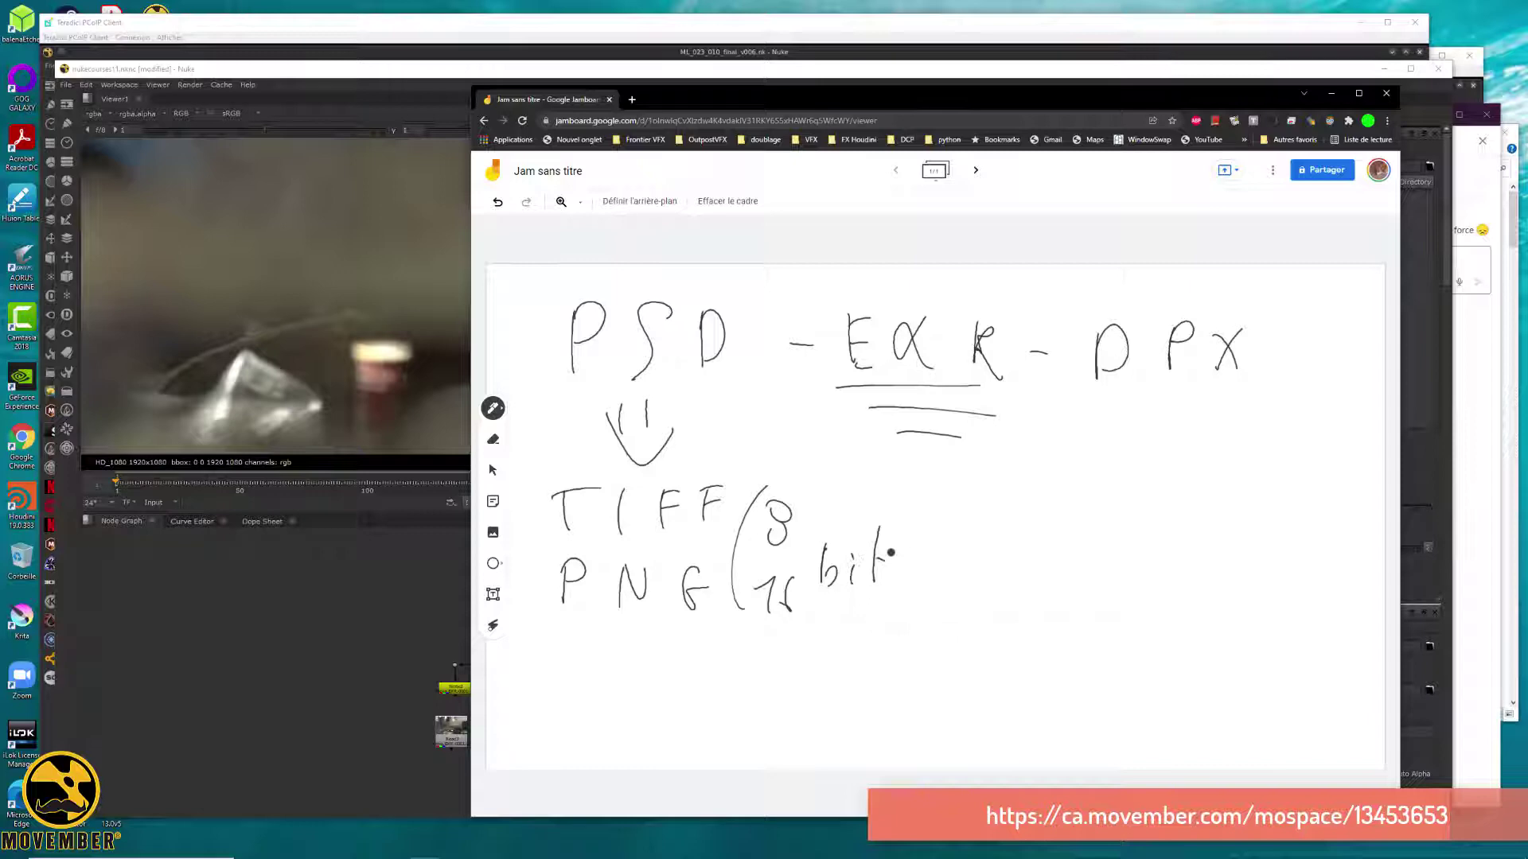
pyautogui.moveTo(896, 486); pyautogui.dragTo(866, 636)
# Step: List the 8, 10 and 16 bit depths under DPX
pyautogui.moveTo(1167, 405)
pyautogui.mouseDown()
pyautogui.moveTo(1158, 495)
pyautogui.moveTo(1180, 474)
pyautogui.mouseUp()
pyautogui.moveTo(1134, 551)
pyautogui.mouseDown()
pyautogui.moveTo(1147, 572)
pyautogui.moveTo(1171, 564)
pyautogui.mouseUp()
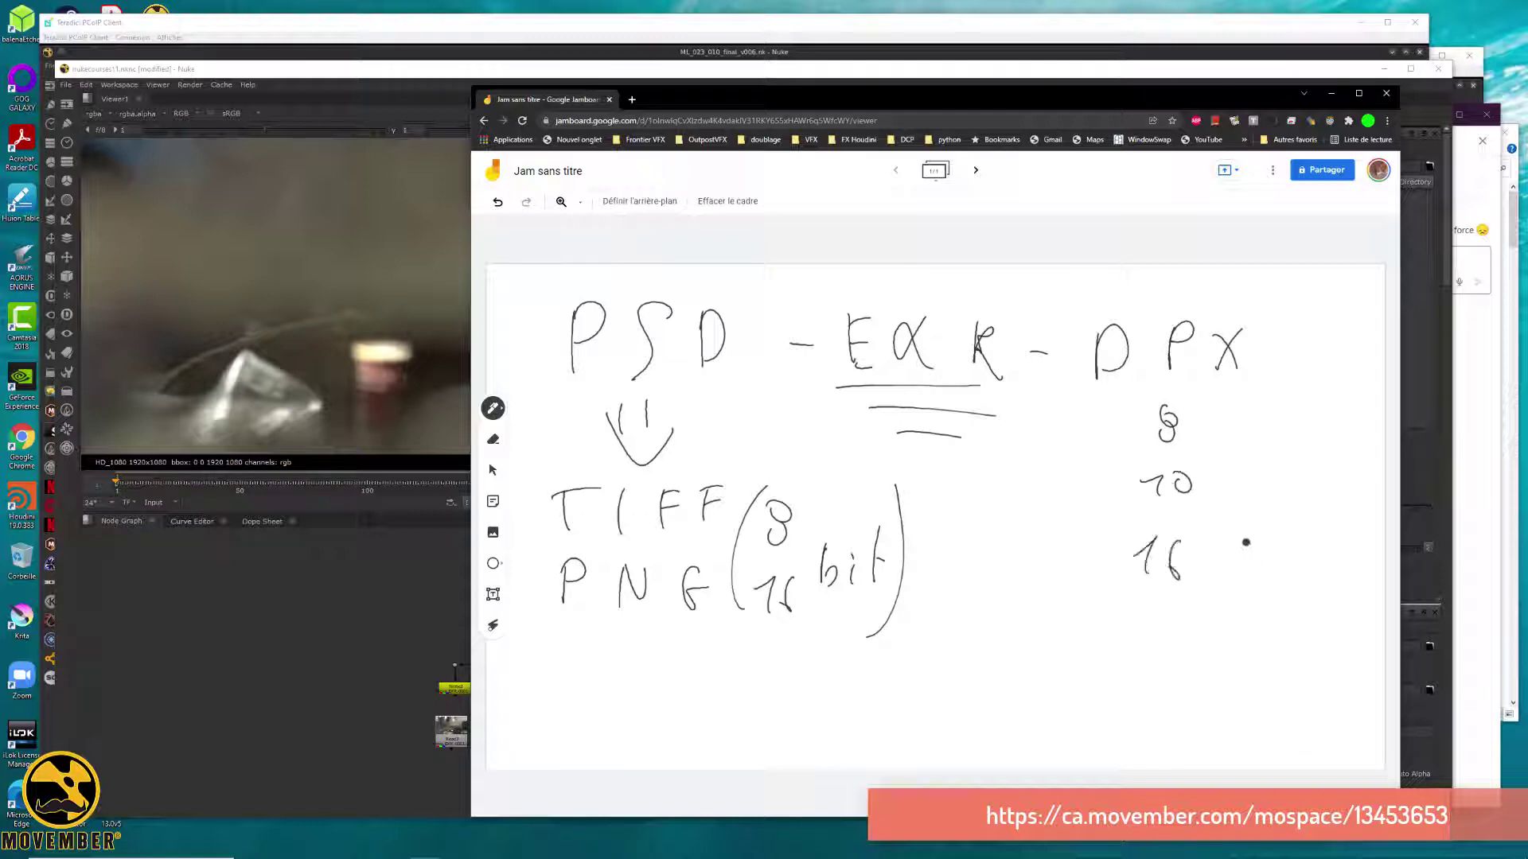
pyautogui.moveTo(1252, 451)
pyautogui.mouseDown()
pyautogui.moveTo(1267, 498)
pyautogui.moveTo(1287, 476)
pyautogui.moveTo(1309, 498)
pyautogui.moveTo(1336, 455)
pyautogui.mouseUp()
# Step: Finish writing 'bit' beside the 10 under DPX
pyautogui.click(1298, 455)
# Step: Back in Nuke, view Read1's 4K source footage in the viewer, then select Write2
pyautogui.click(1332, 93)
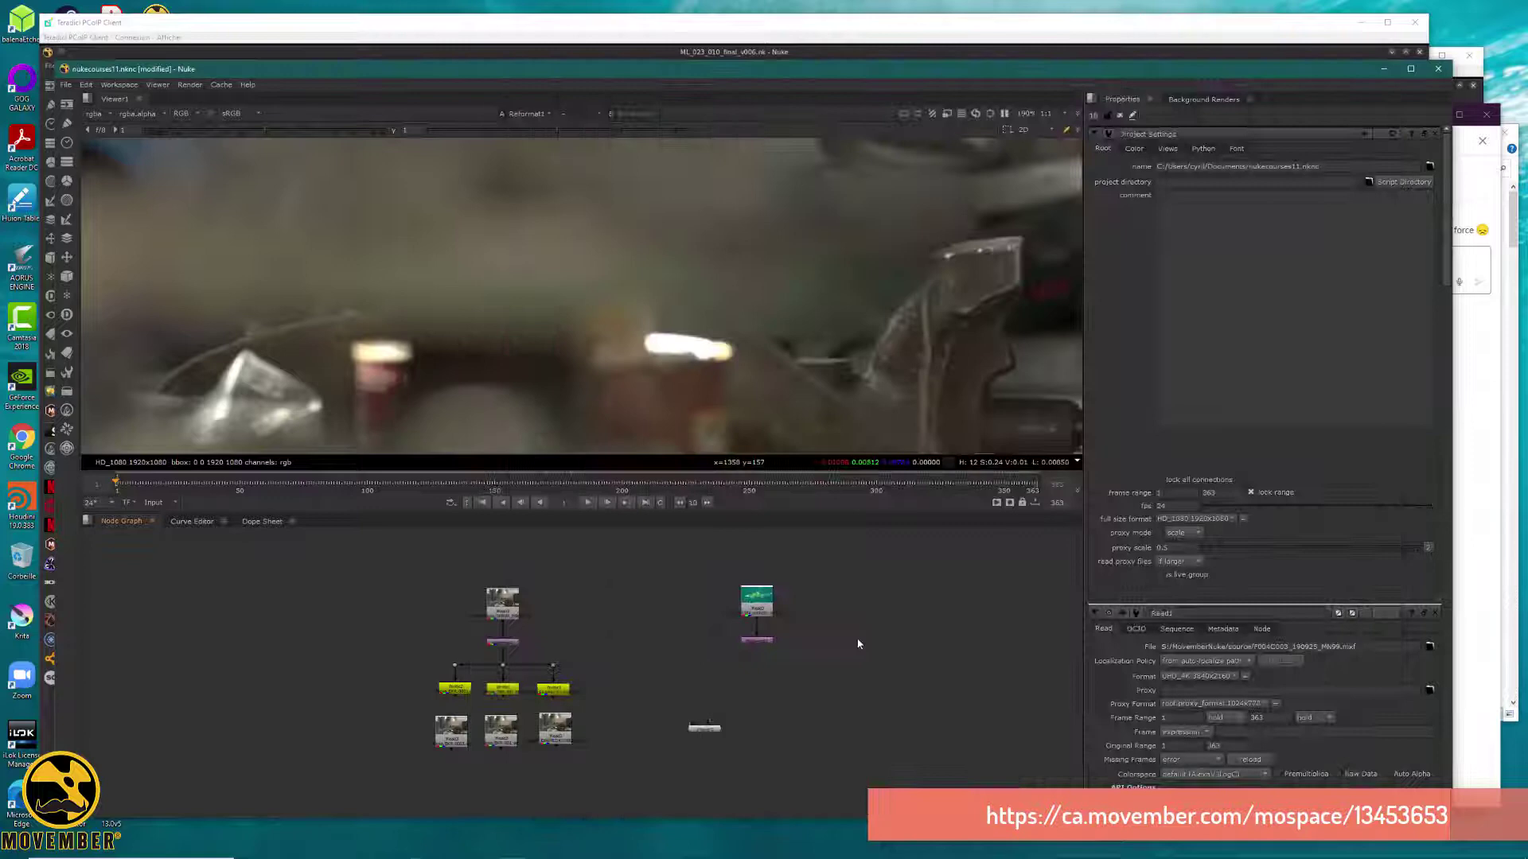
pyautogui.scroll(3, 474, 608)
pyautogui.click(502, 603)
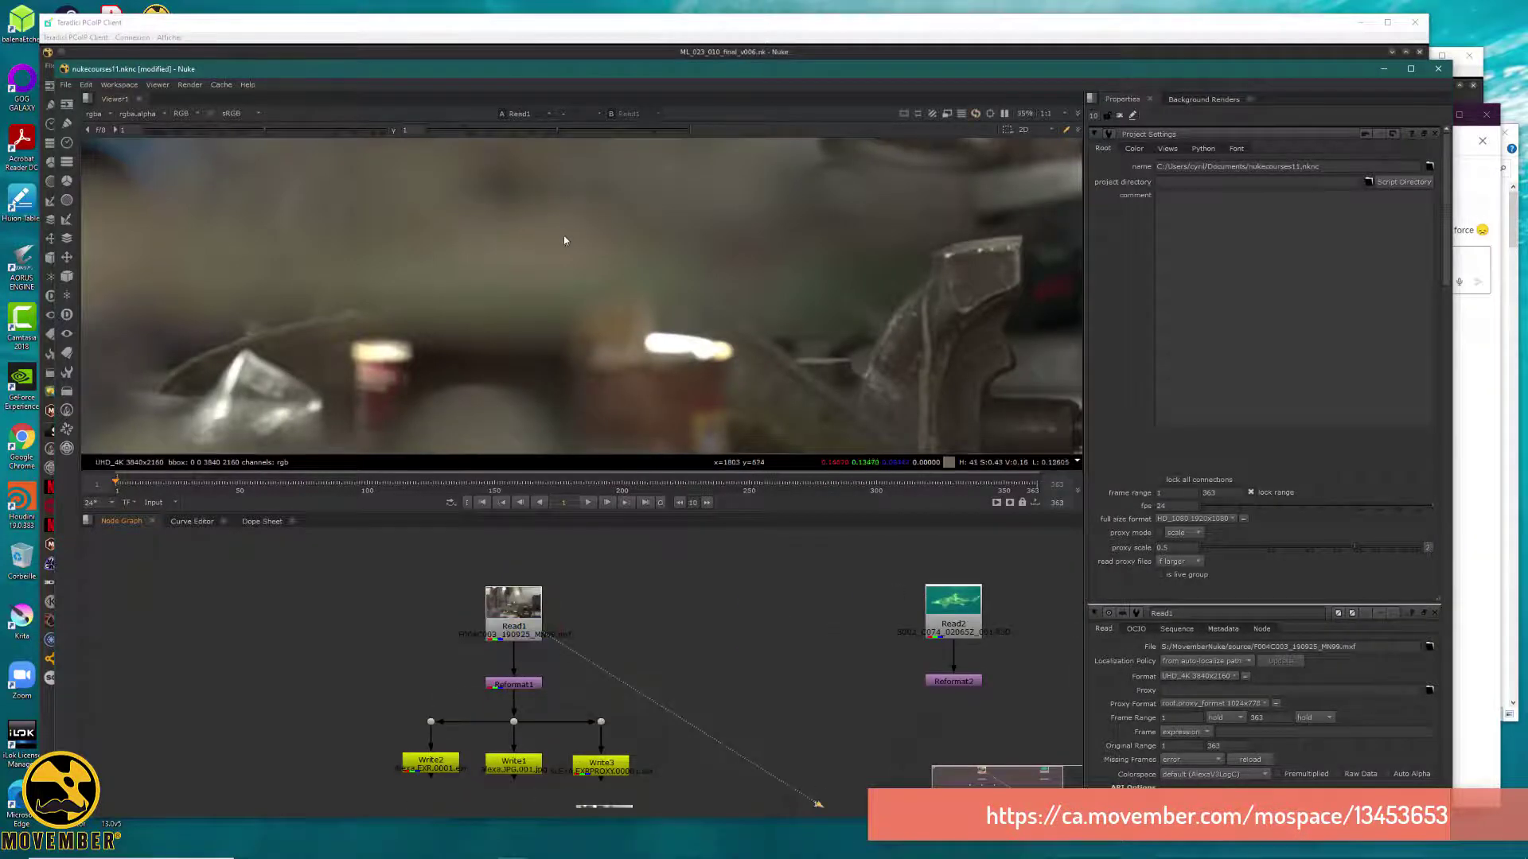
pyautogui.press('1')
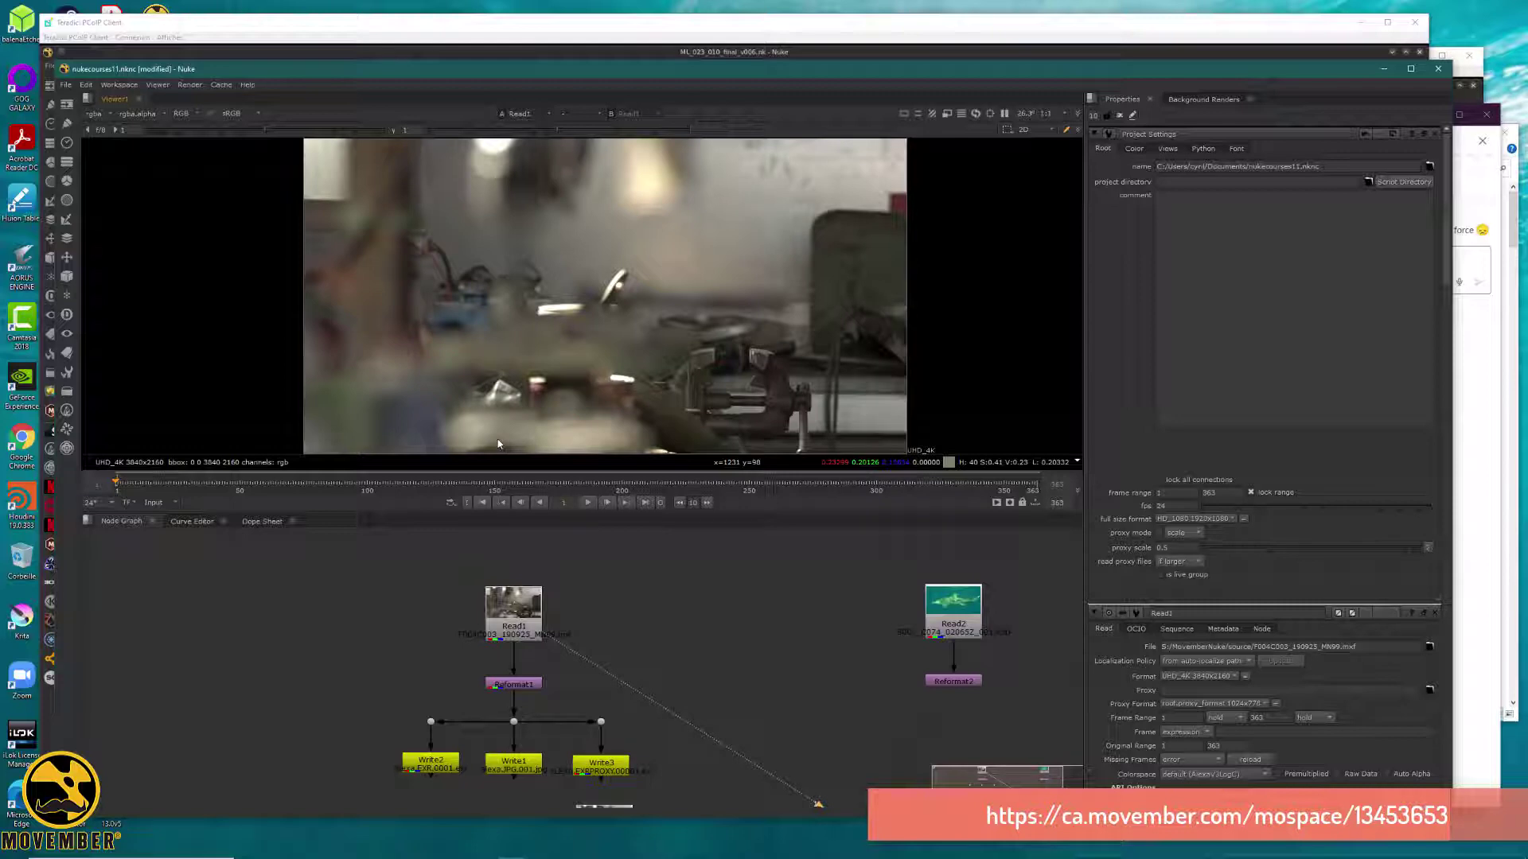
pyautogui.click(447, 761)
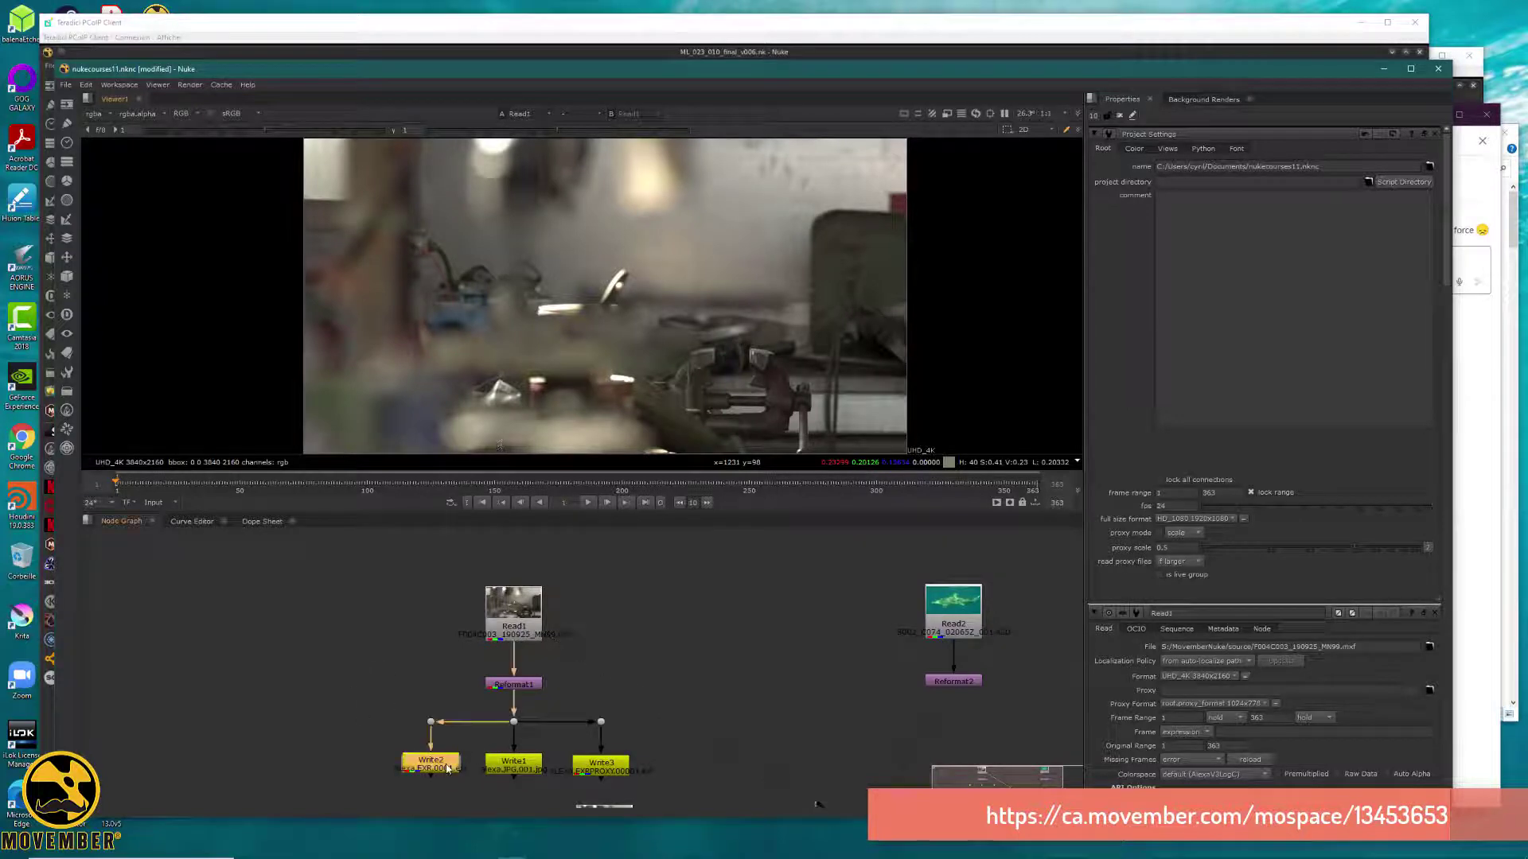
# Step: View Write2's HD_1080 output and open its settings
pyautogui.press('1')
pyautogui.doubleClick(431, 761)
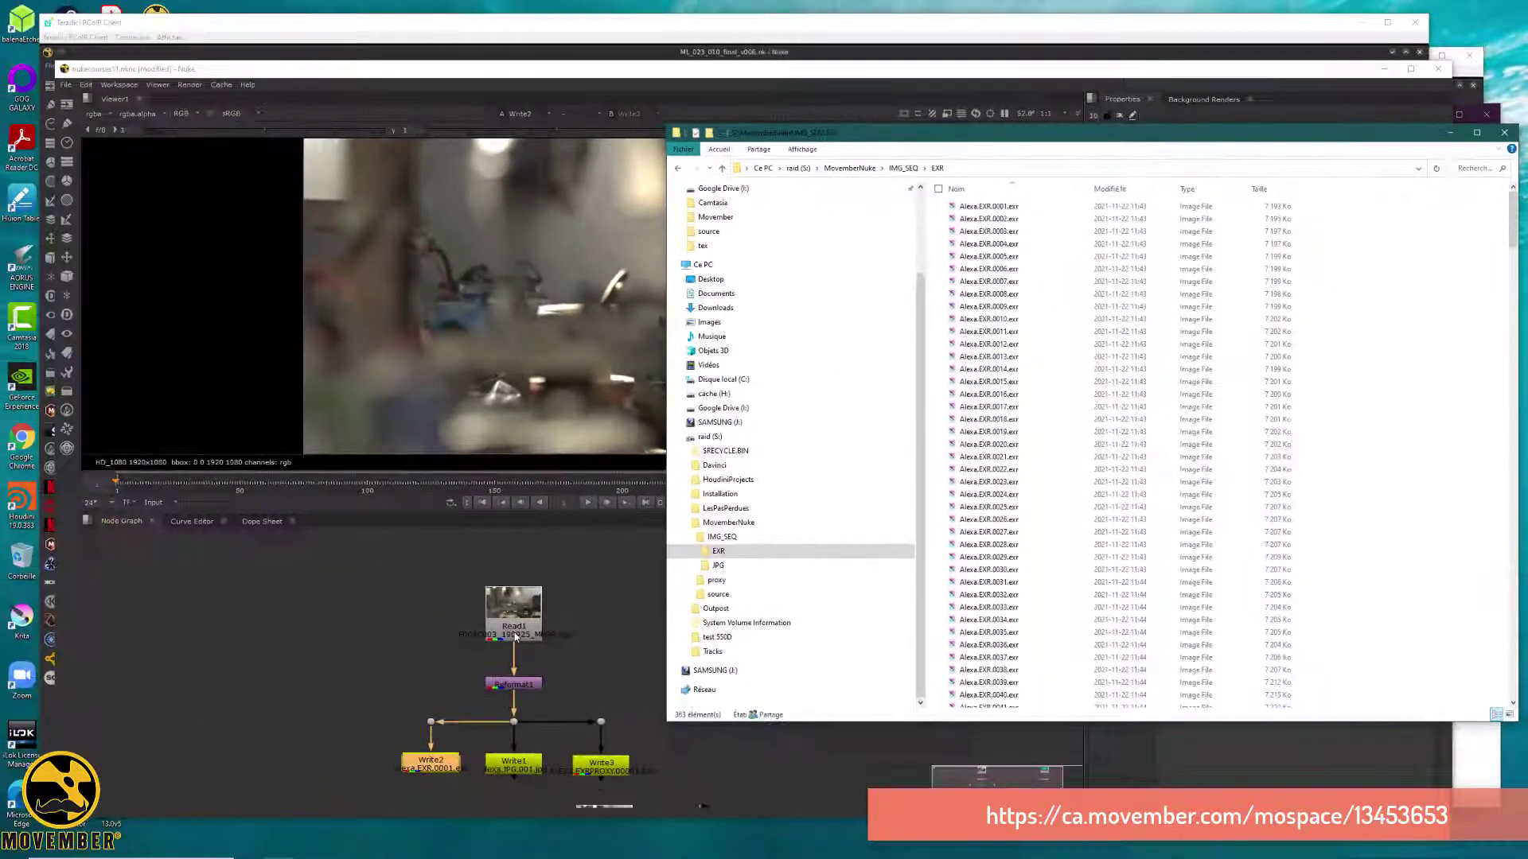
# Step: Zoom out the Node Graph, open Project Settings, and close the Write2 and Read2 panels
pyautogui.click(594, 609)
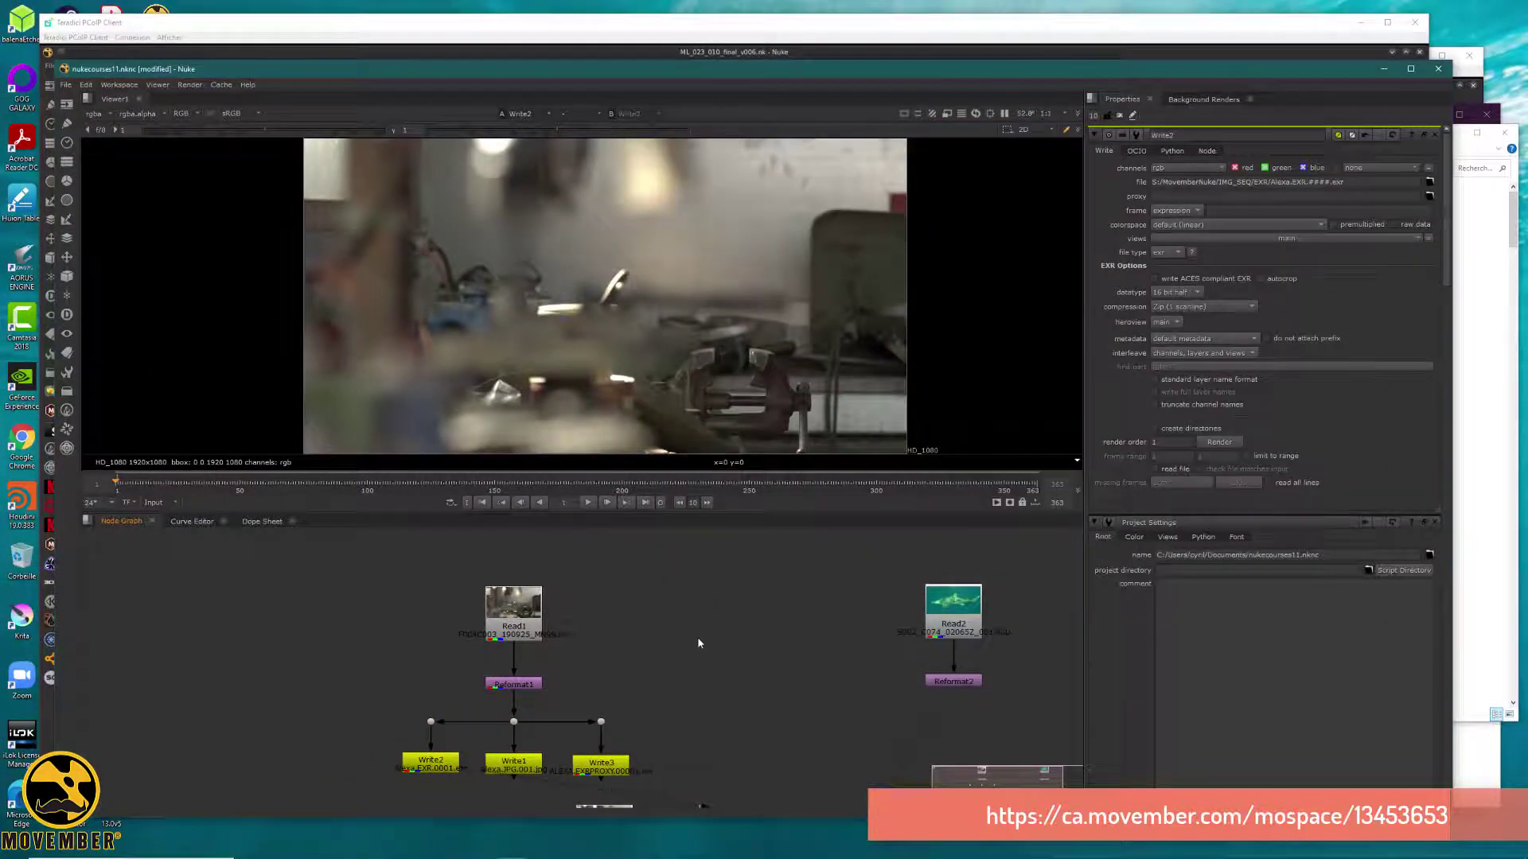
pyautogui.scroll(-3, 700, 637)
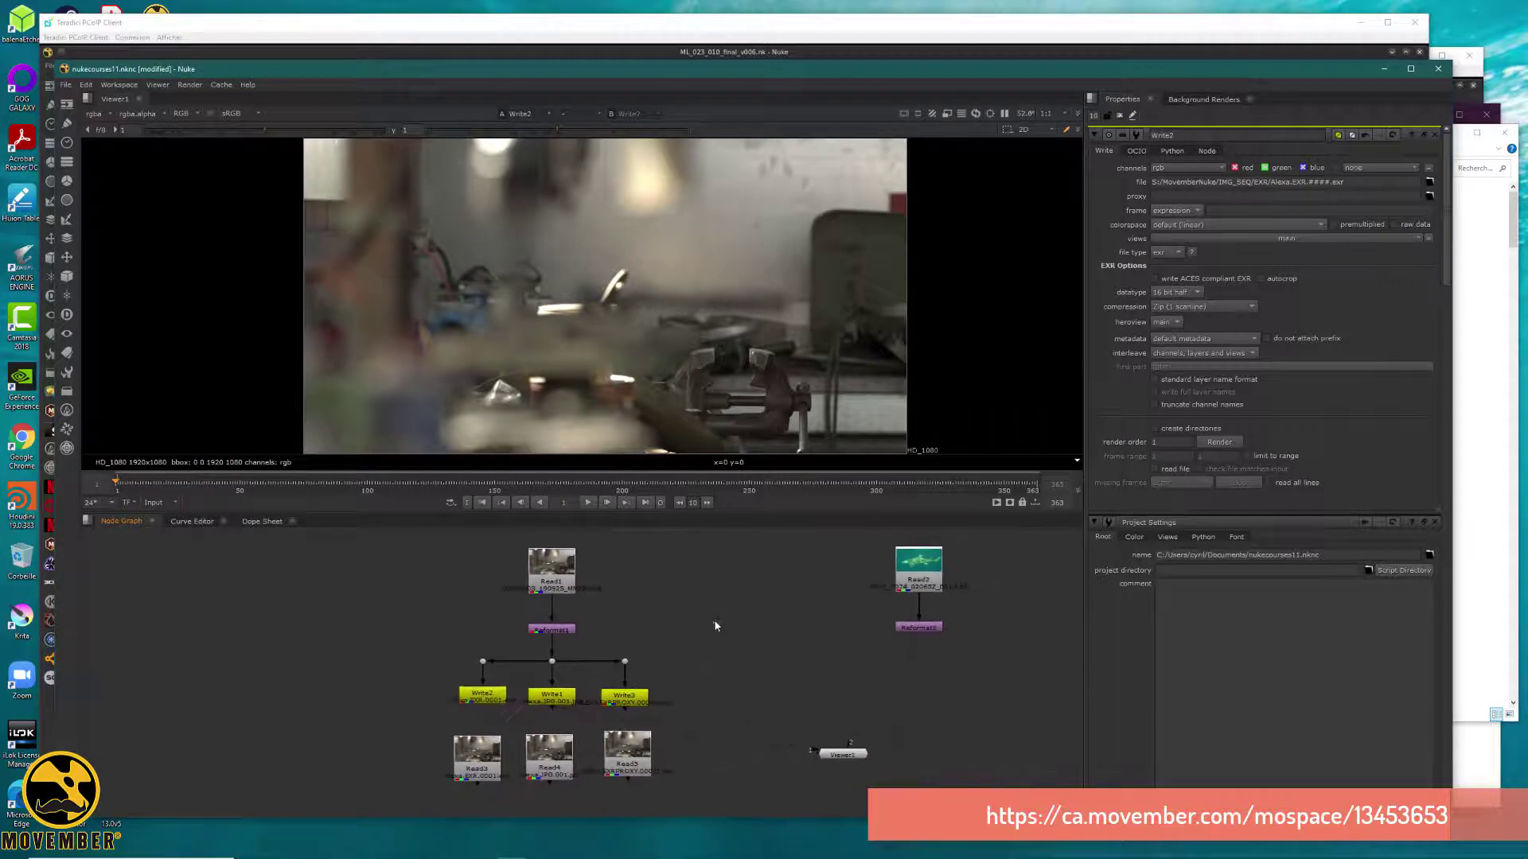
pyautogui.moveTo(715, 625); pyautogui.dragTo(726, 600, button='middle')
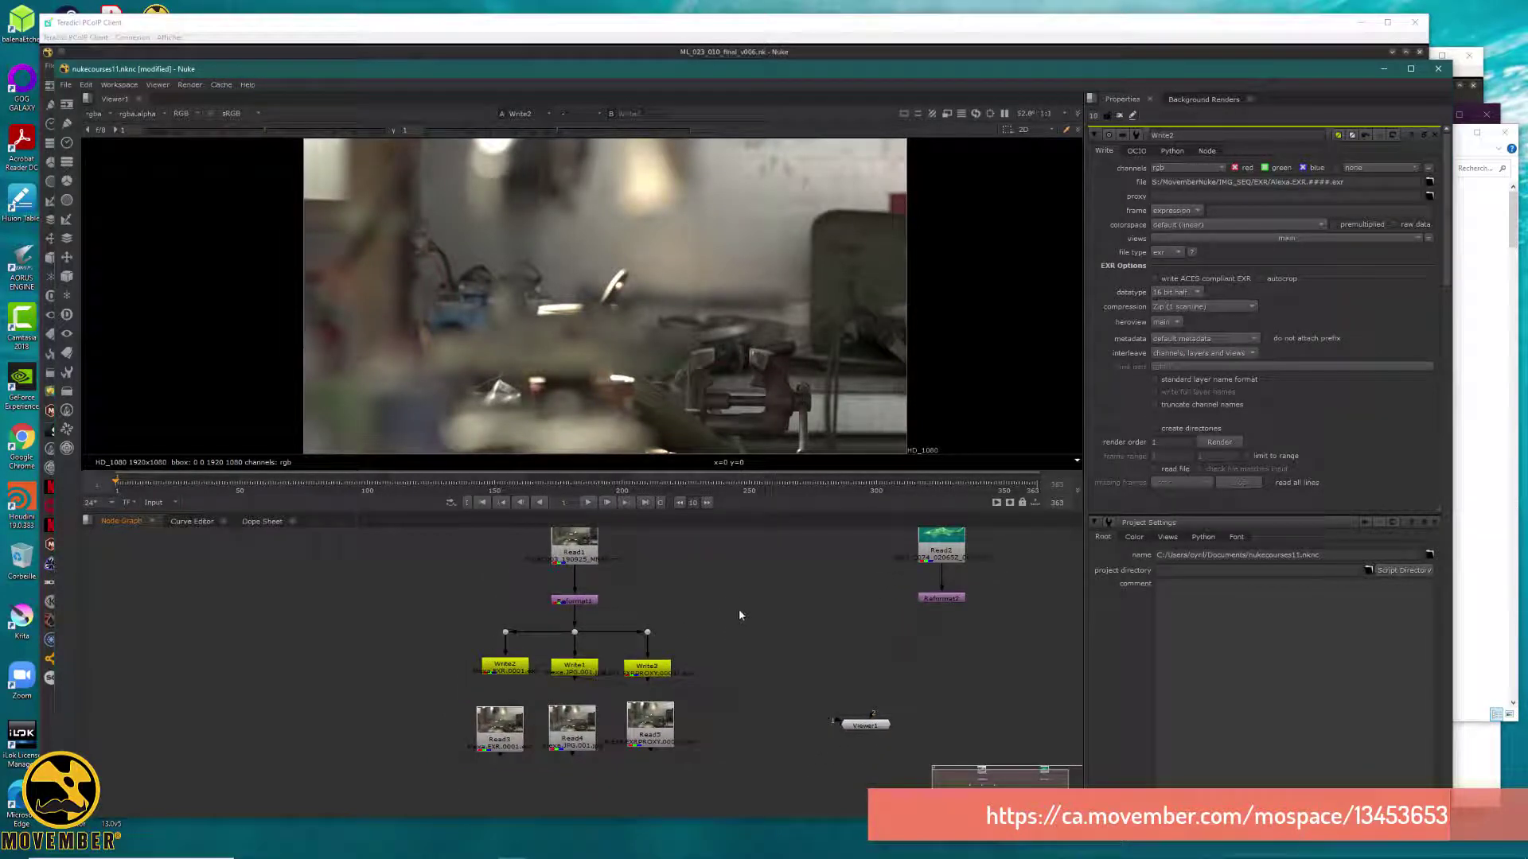
pyautogui.press('s')
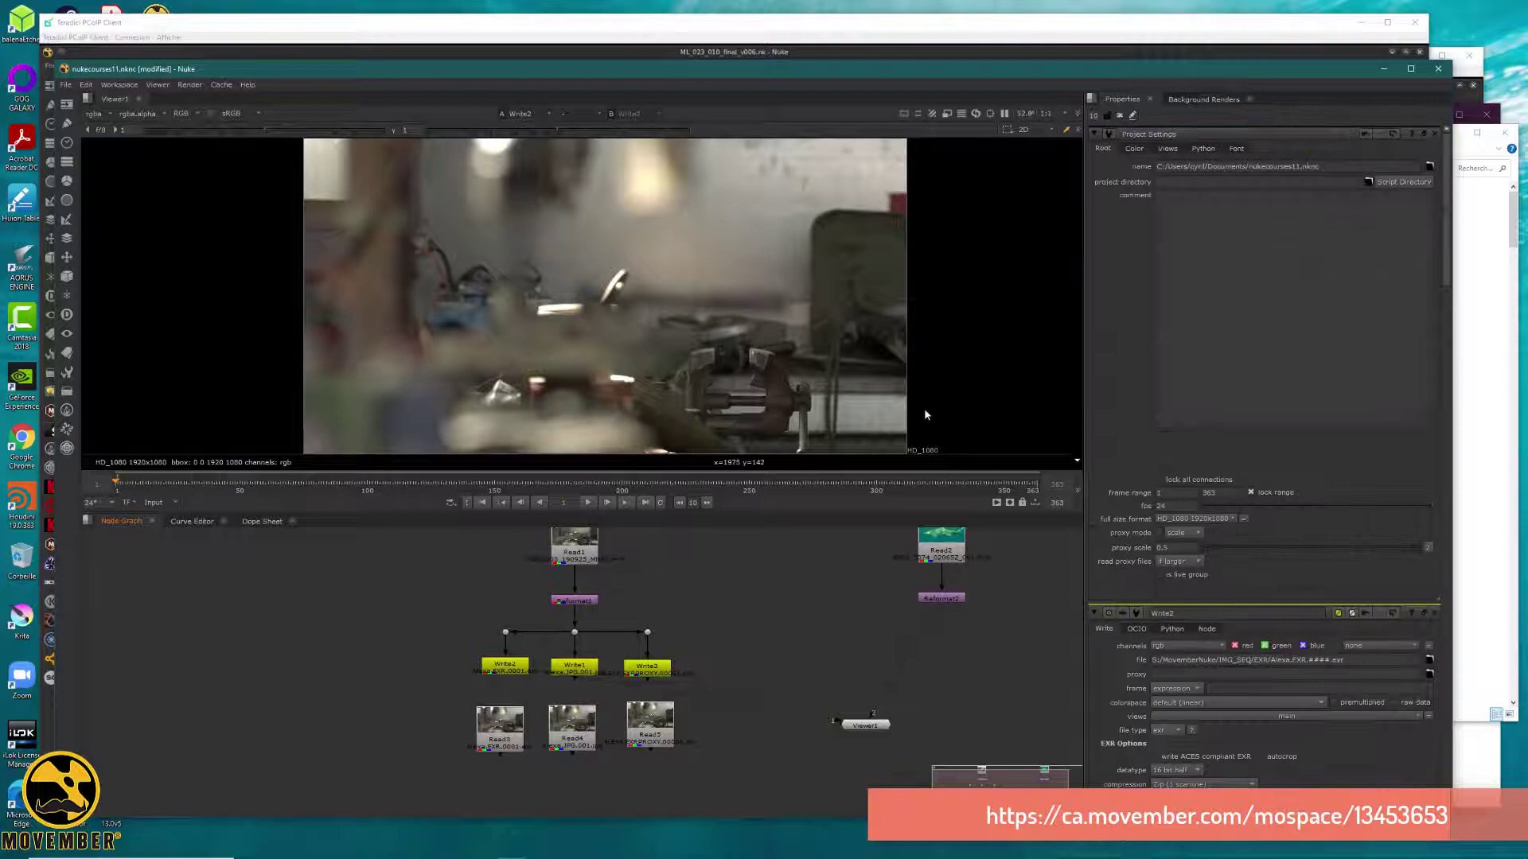
pyautogui.click(1434, 614)
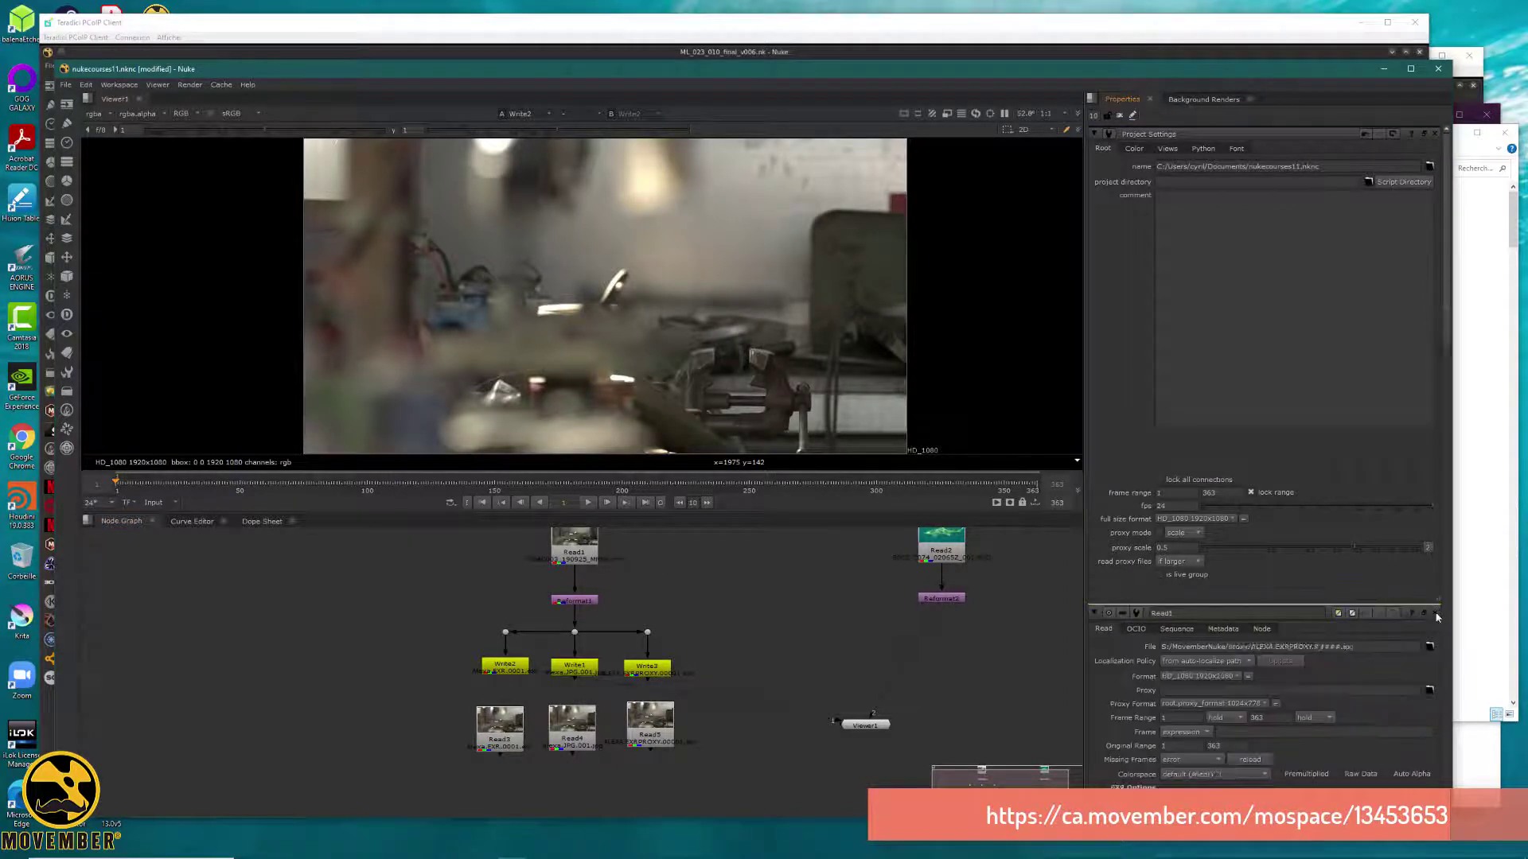
pyautogui.click(1436, 614)
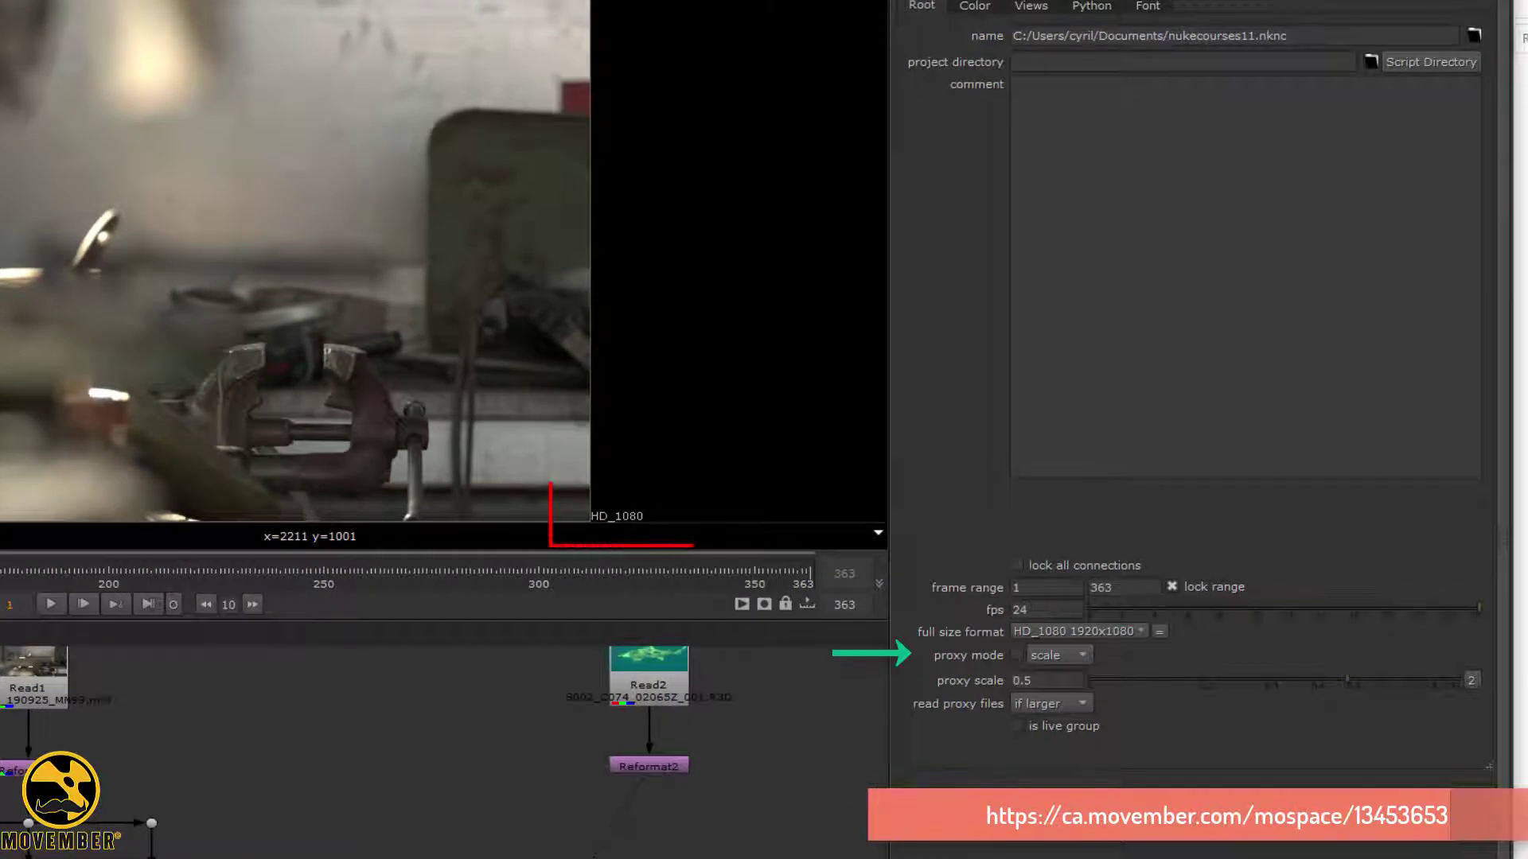
# Step: Toggle the script's proxy mode with Ctrl+P
pyautogui.hotkey('ctrl', 'p')
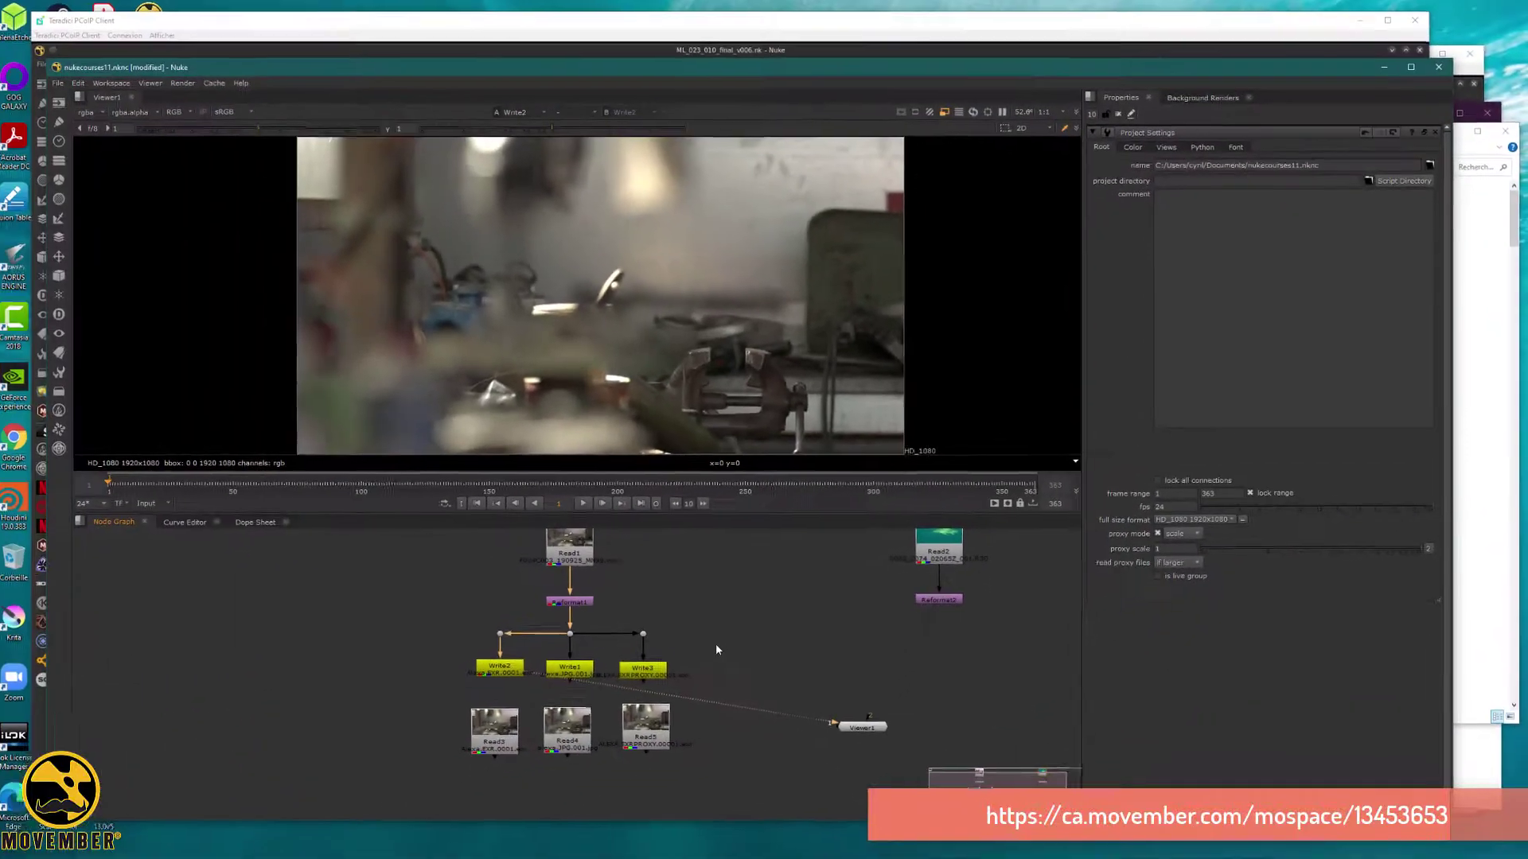
# Step: Copy Read3's file path and paste the alexa JPG sequence as Read4's proxy
pyautogui.click(588, 502)
pyautogui.doubleClick(500, 724)
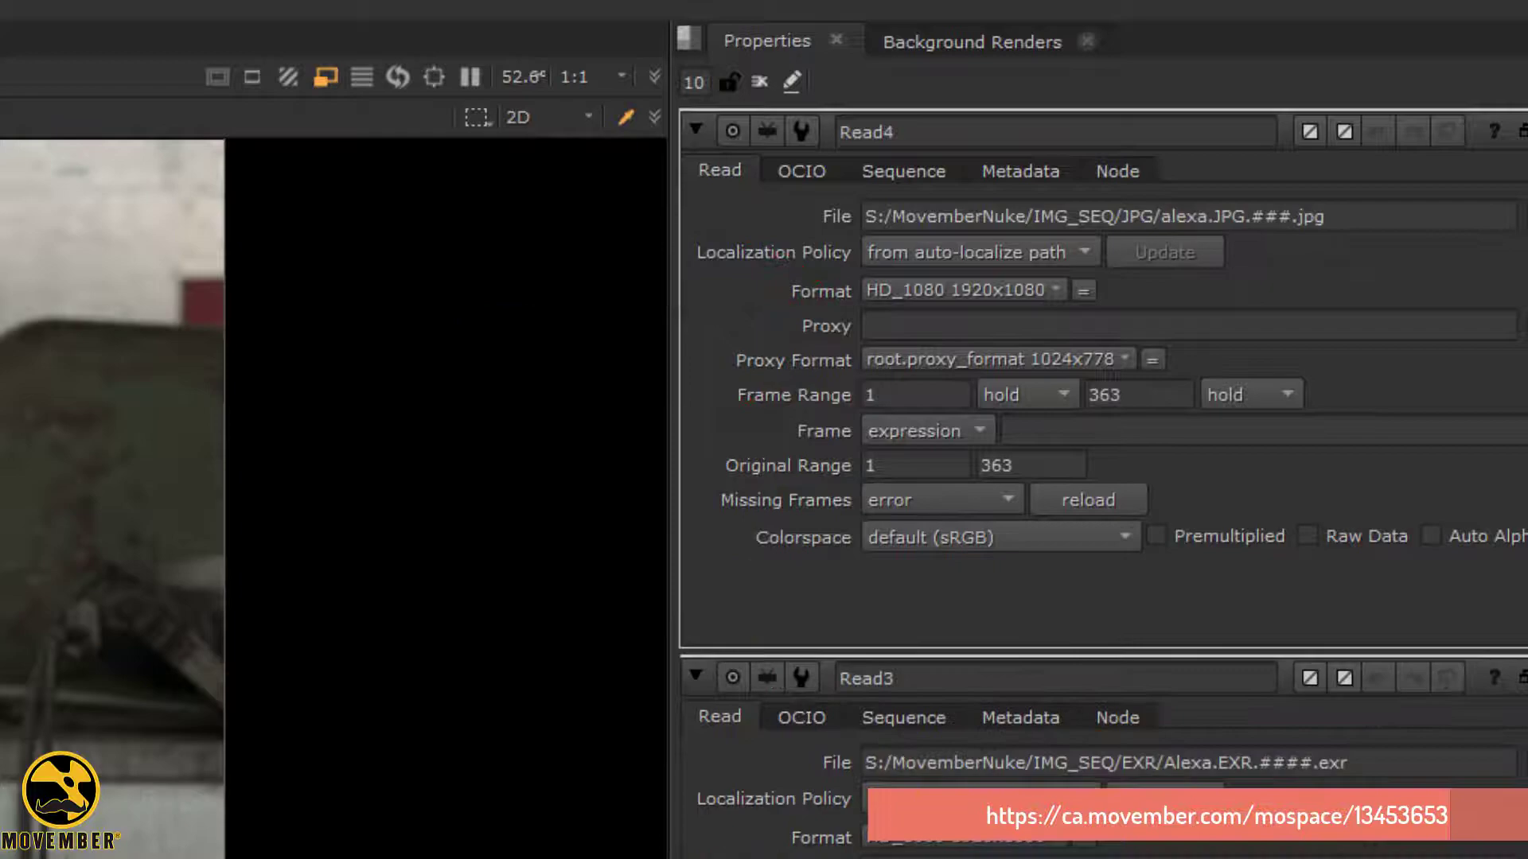
pyautogui.click(1350, 215)
pyautogui.moveTo(1389, 216); pyautogui.dragTo(488, 237)
pyautogui.hotkey('ctrl', 'c')
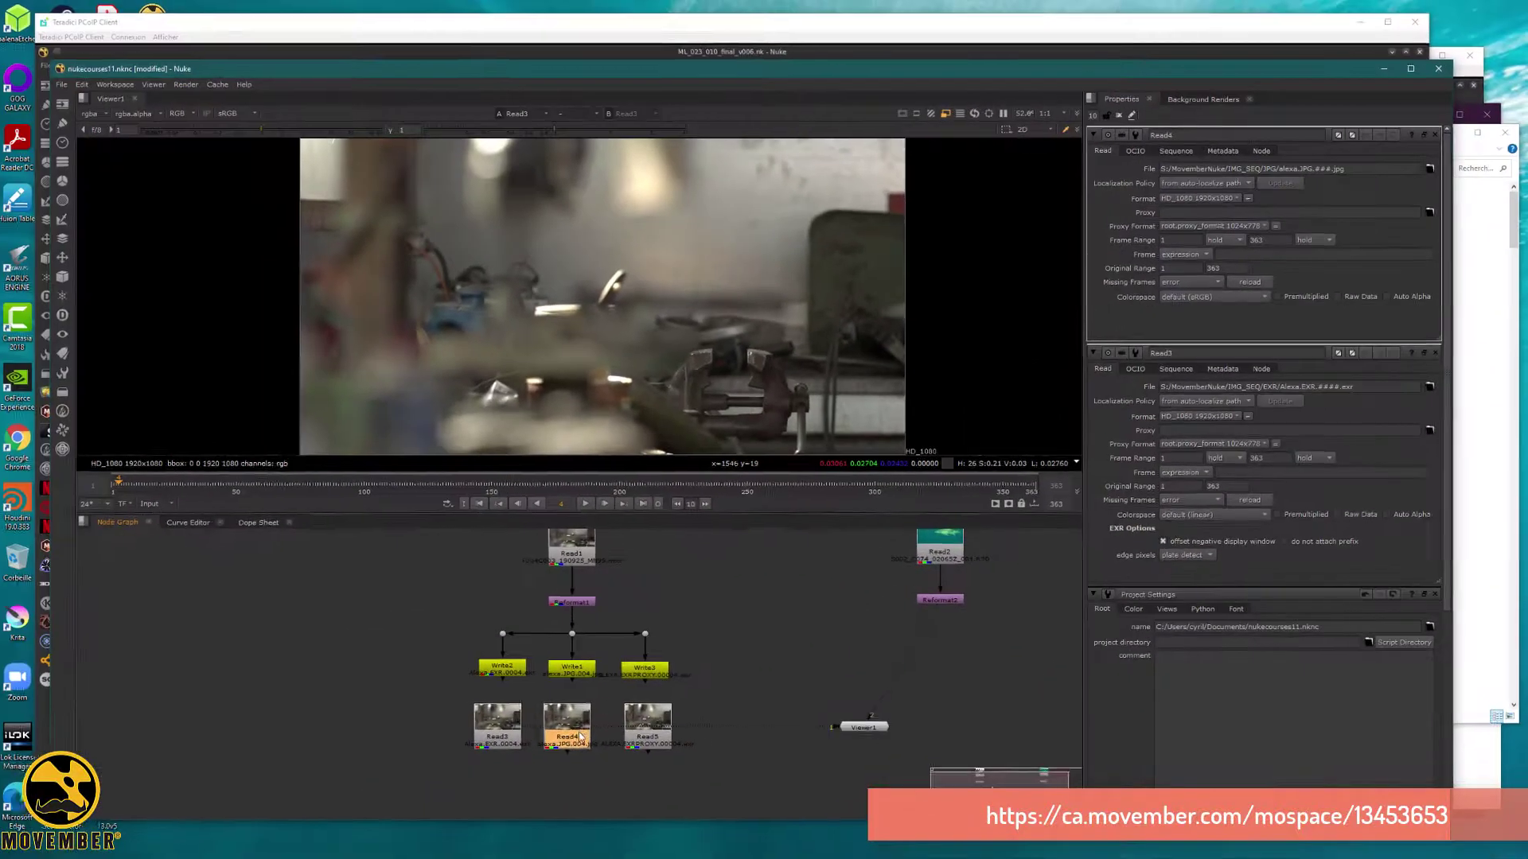
pyautogui.click(1289, 212)
pyautogui.hotkey('ctrl', 'v')
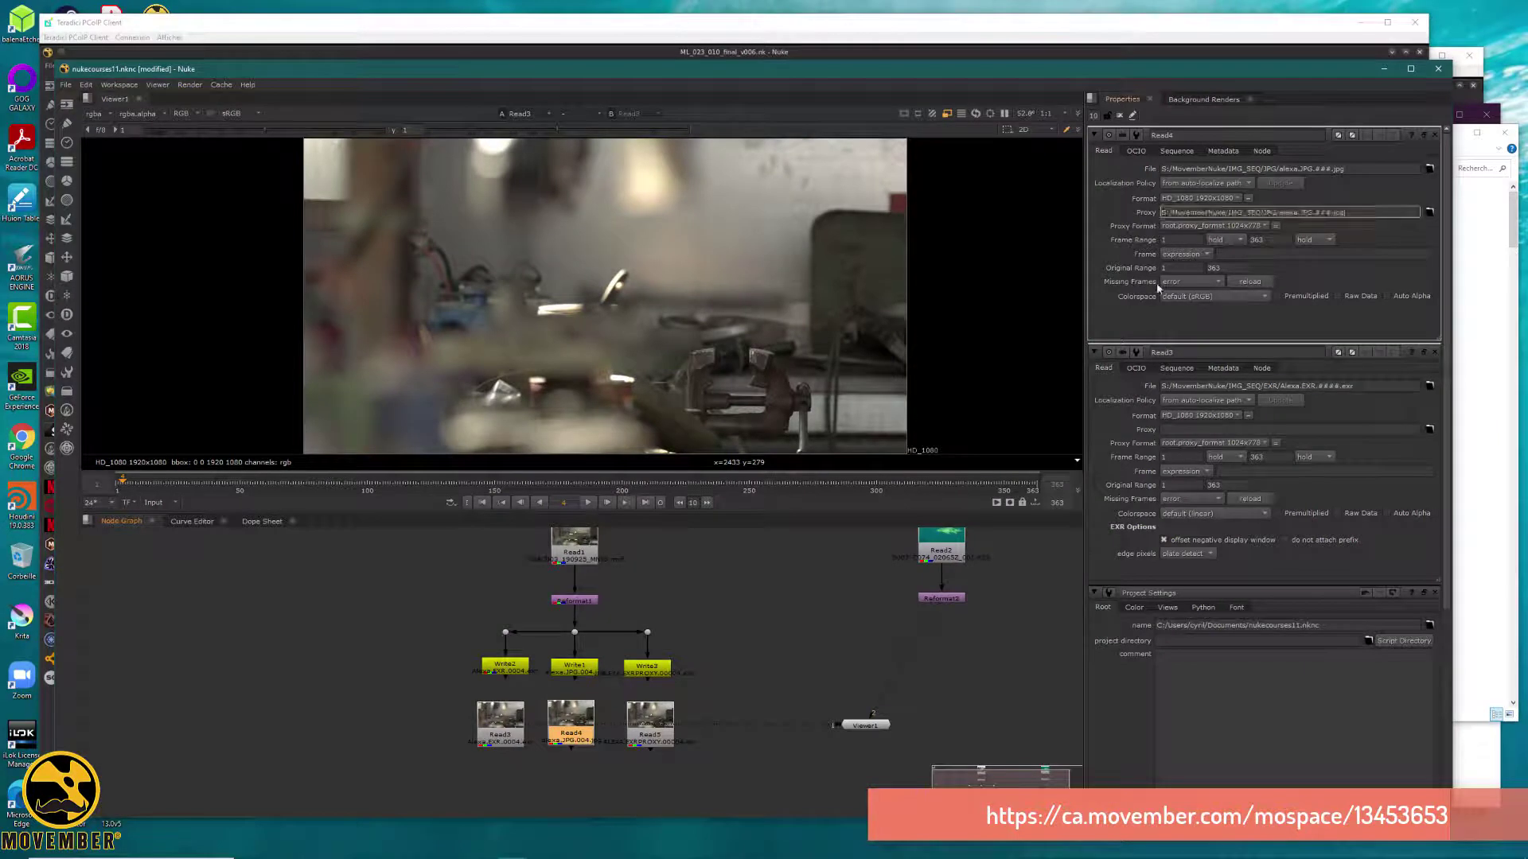
pyautogui.click(506, 745)
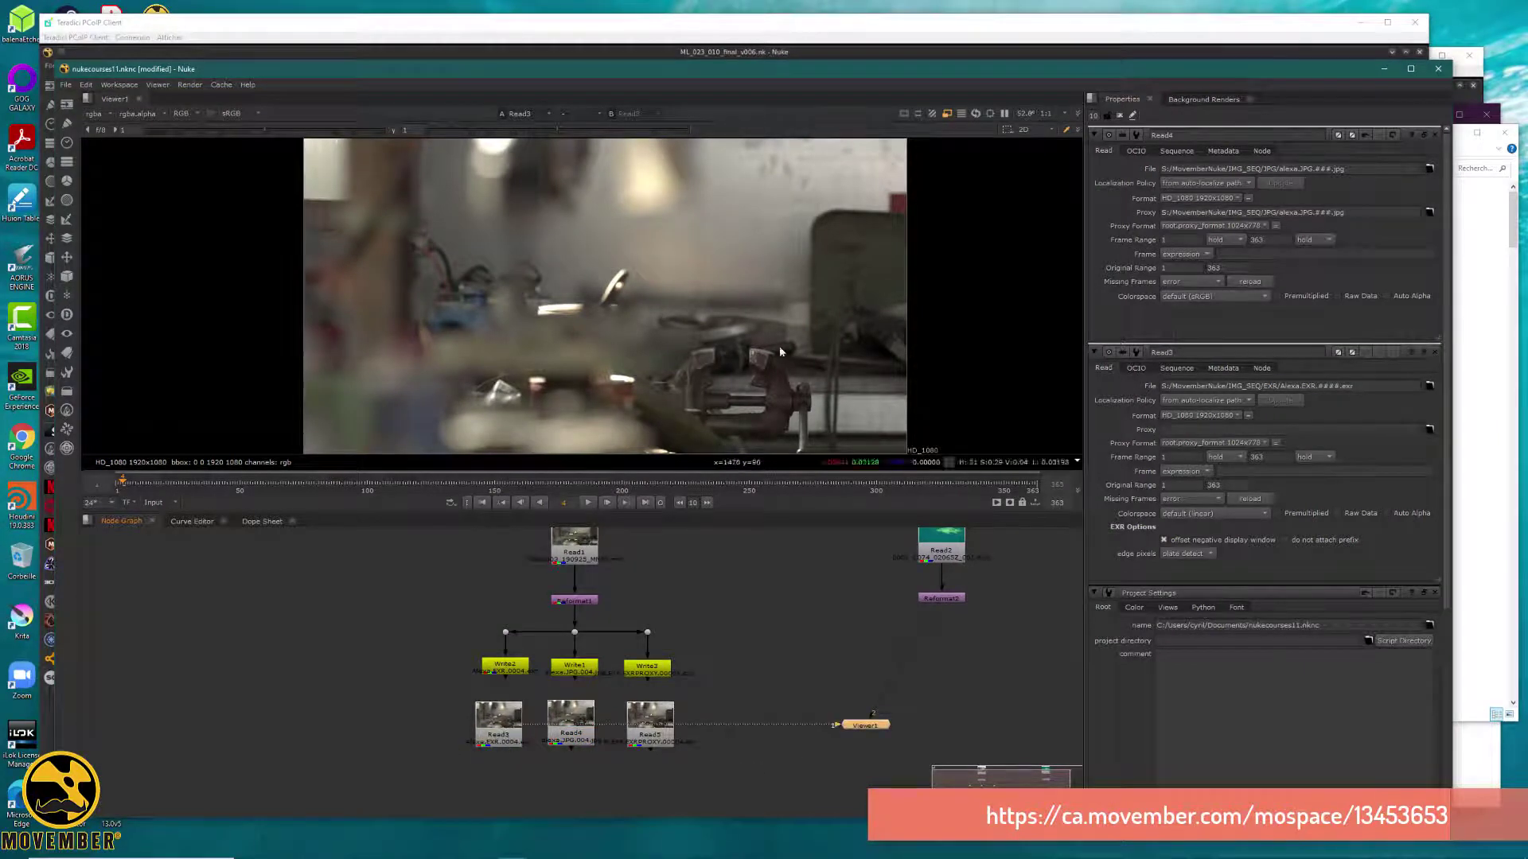
# Step: Scrub the timeline to frames 62, 115 and around 57 to check the shot
pyautogui.click(271, 484)
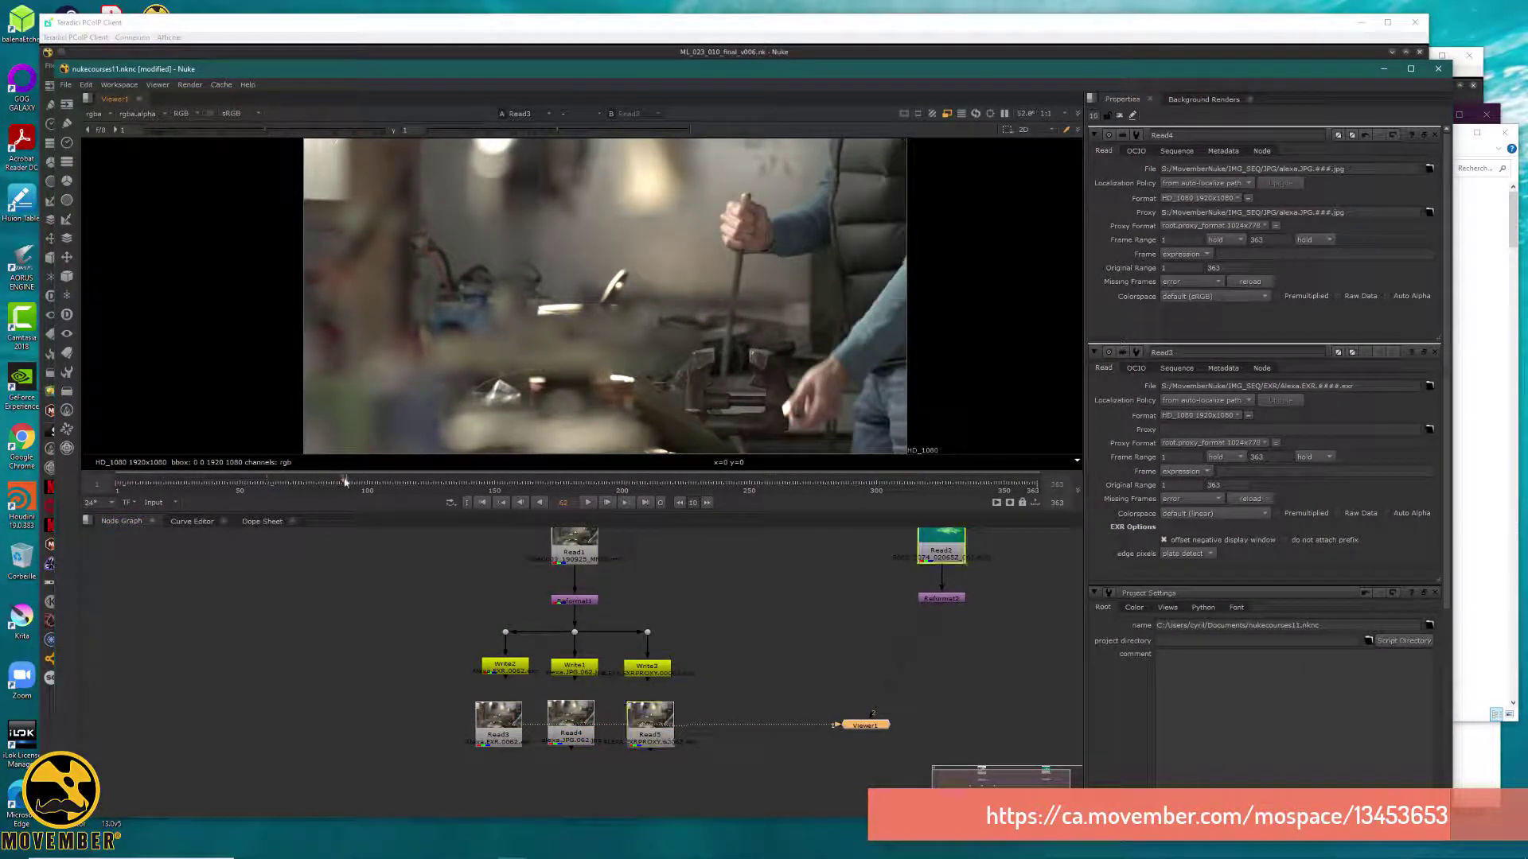
pyautogui.moveTo(360, 485); pyautogui.dragTo(405, 485)
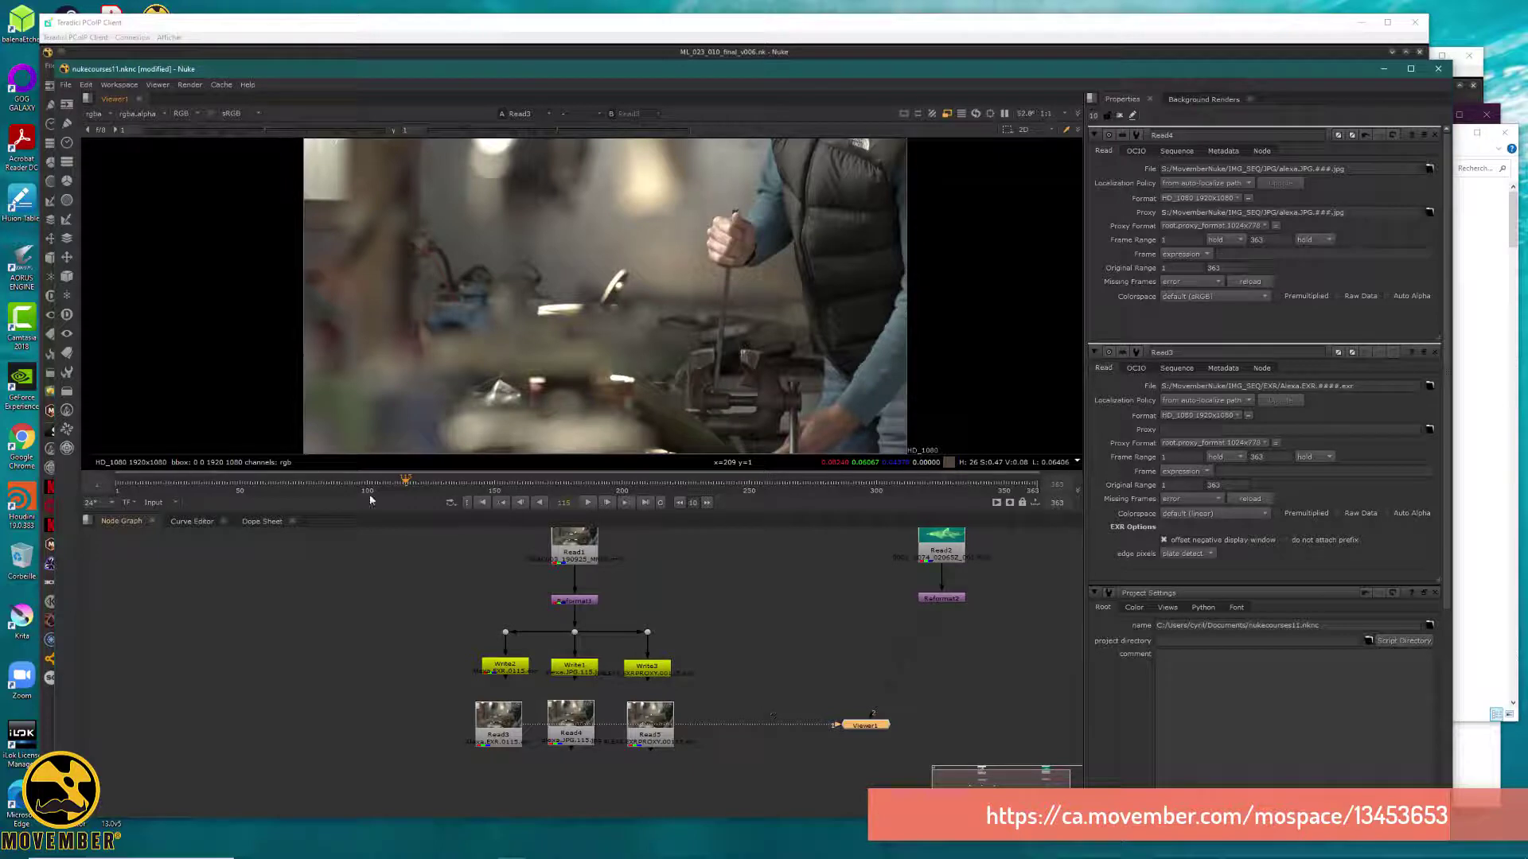
pyautogui.moveTo(282, 483); pyautogui.dragTo(223, 484)
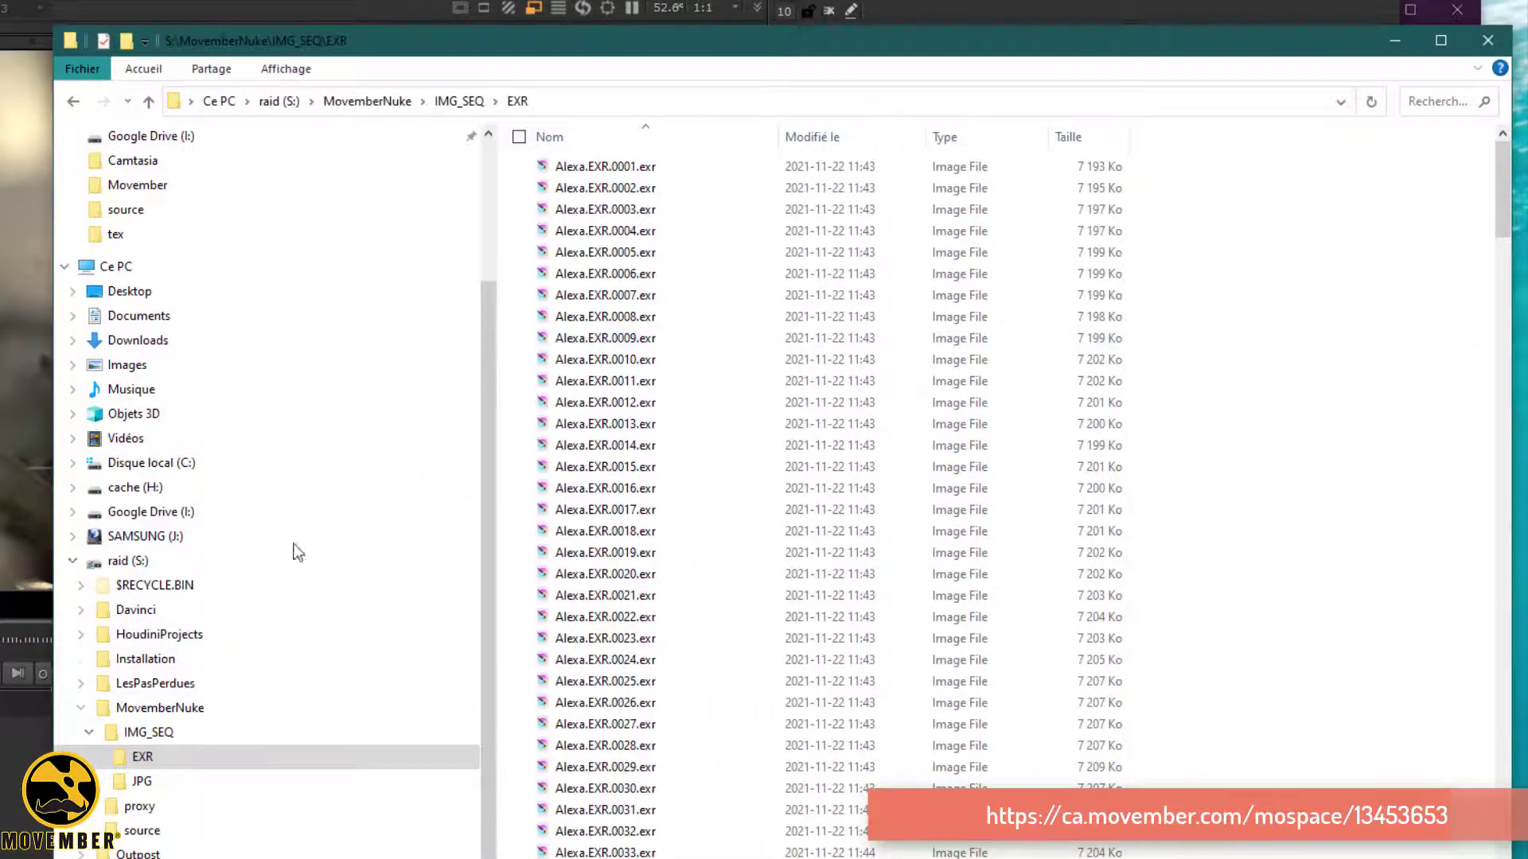
# Step: Open the JPG folder under MovemberNuke > IMG_SEQ in Explorer
pyautogui.click(159, 782)
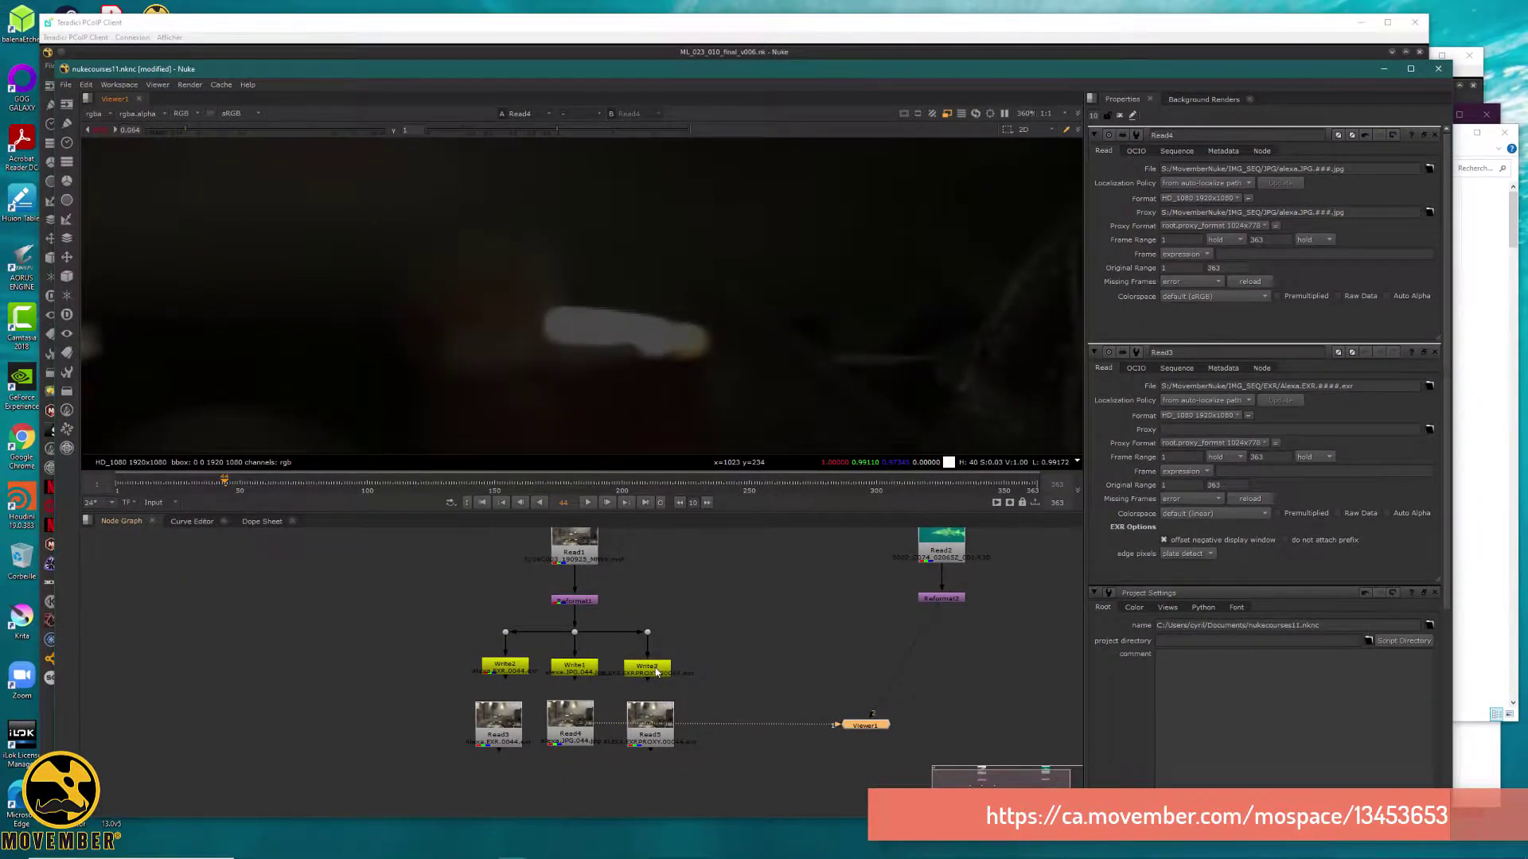
# Step: Open Write3's settings and create Read5 from its ALEXA.EXRPROXY exr output
pyautogui.doubleClick(657, 667)
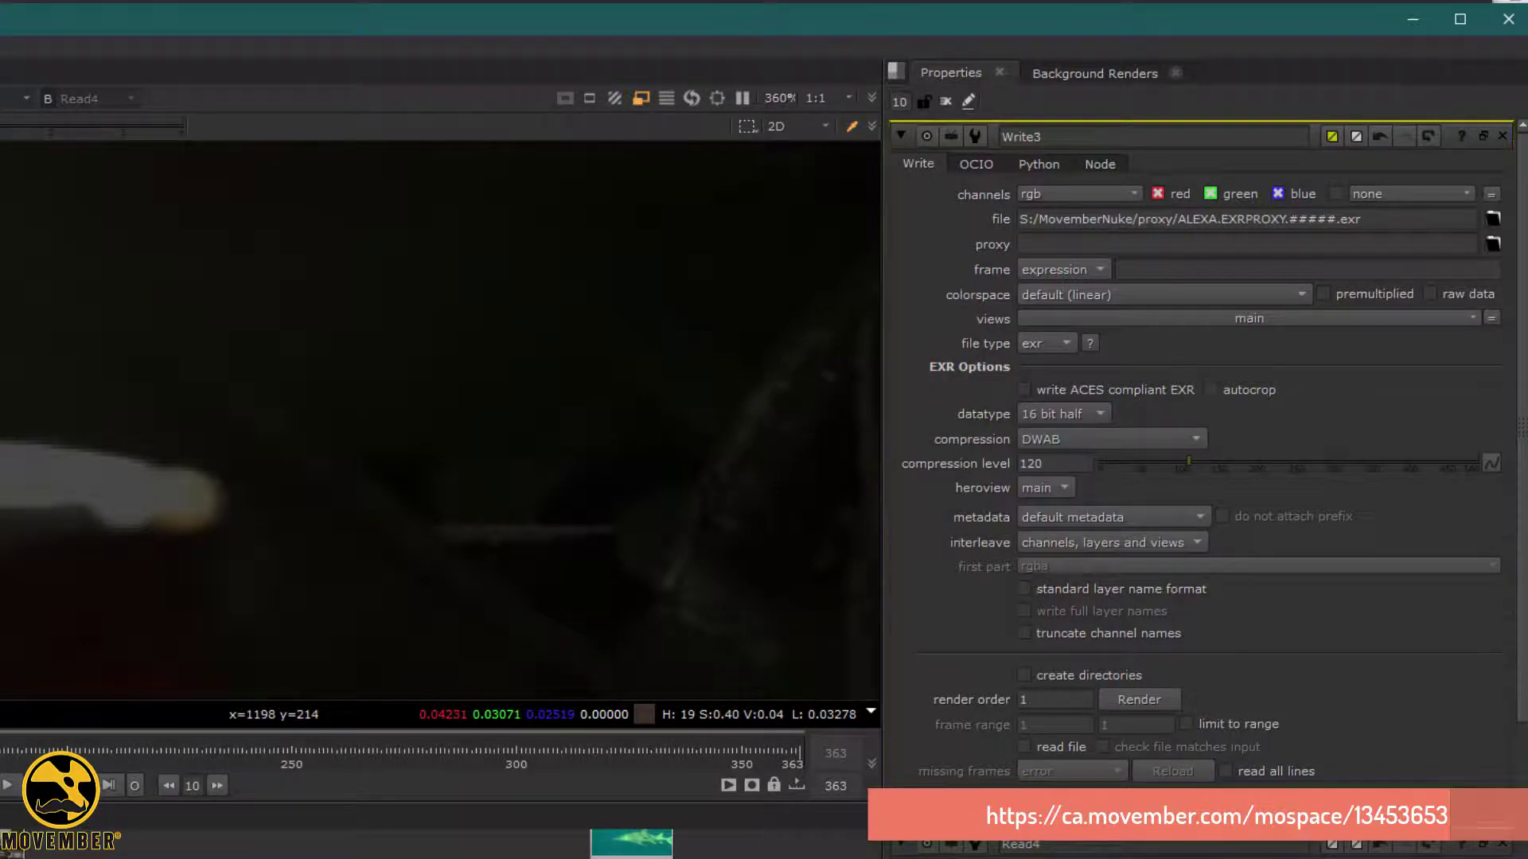
pyautogui.press('Return')
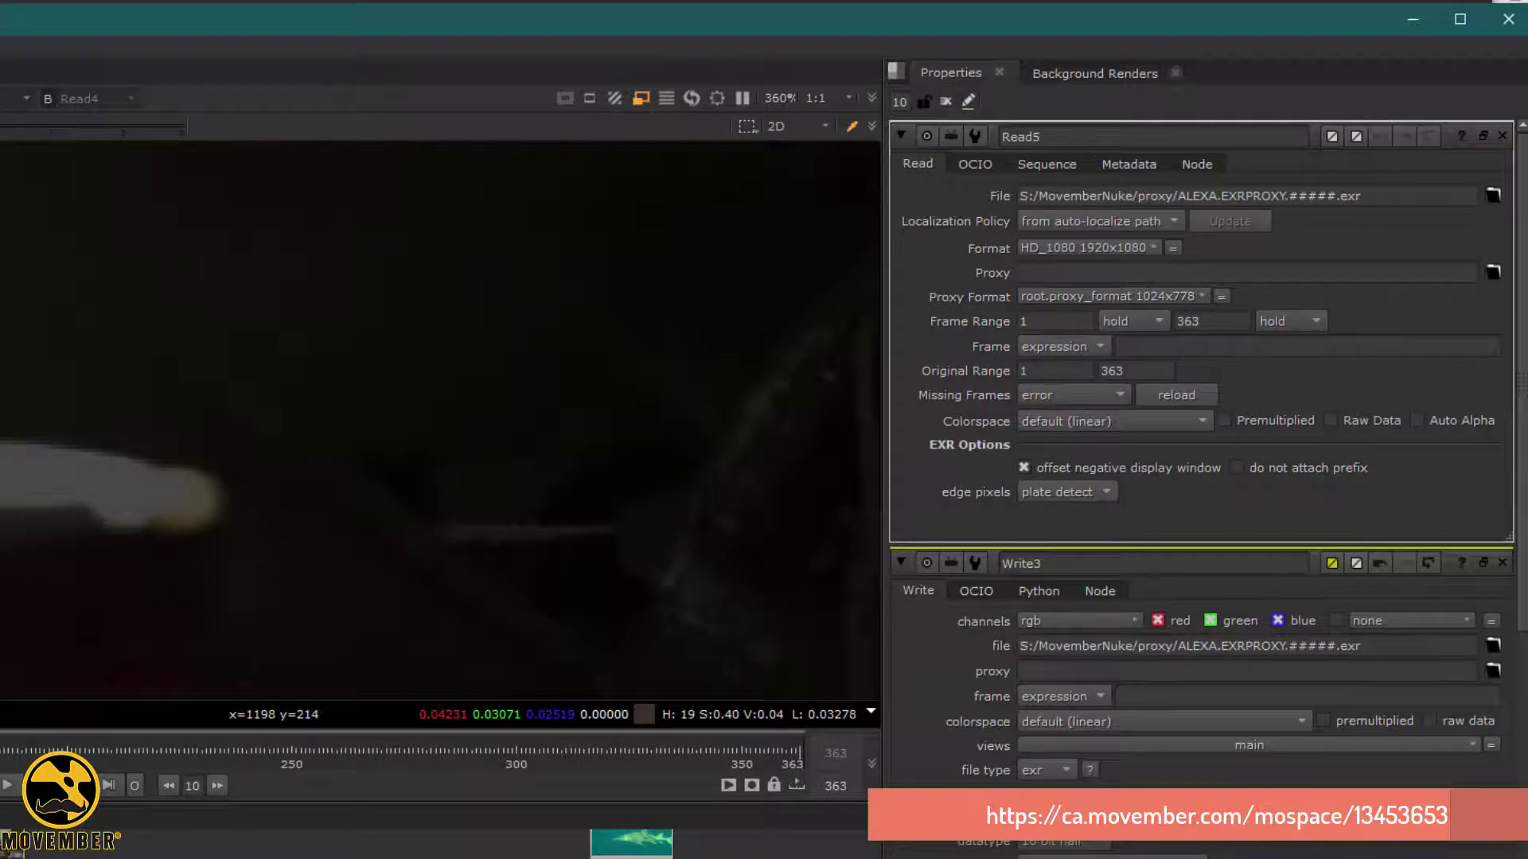
# Step: In File Explorer's proxy folder, select the first ALEXA.EXRPROXY frame, about 880 Ko each
pyautogui.hotkey('alt', 'Tab')
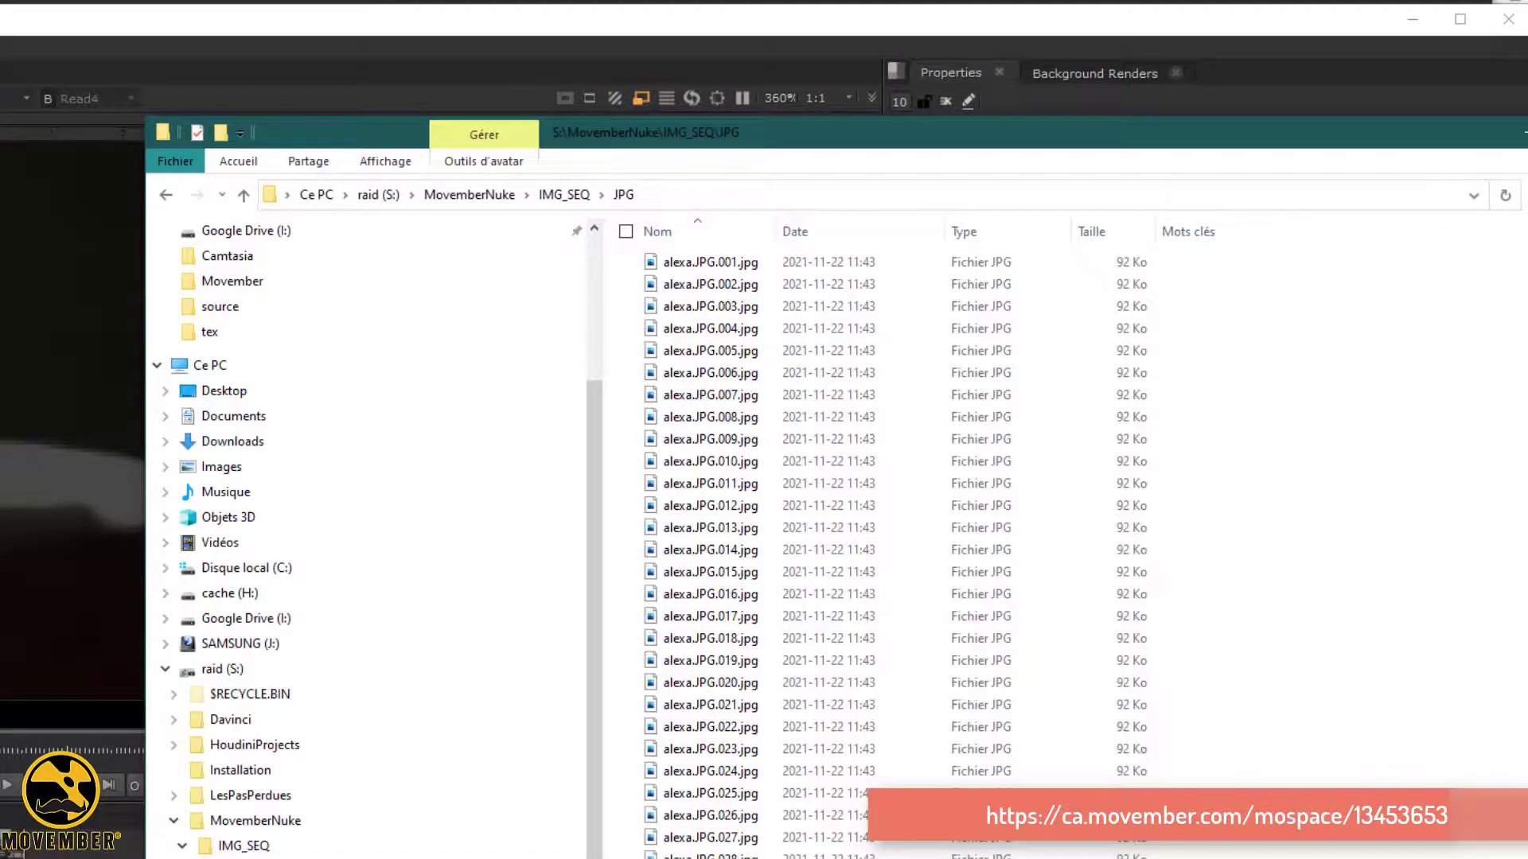
pyautogui.hotkey('alt', 'Tab')
pyautogui.click(670, 261)
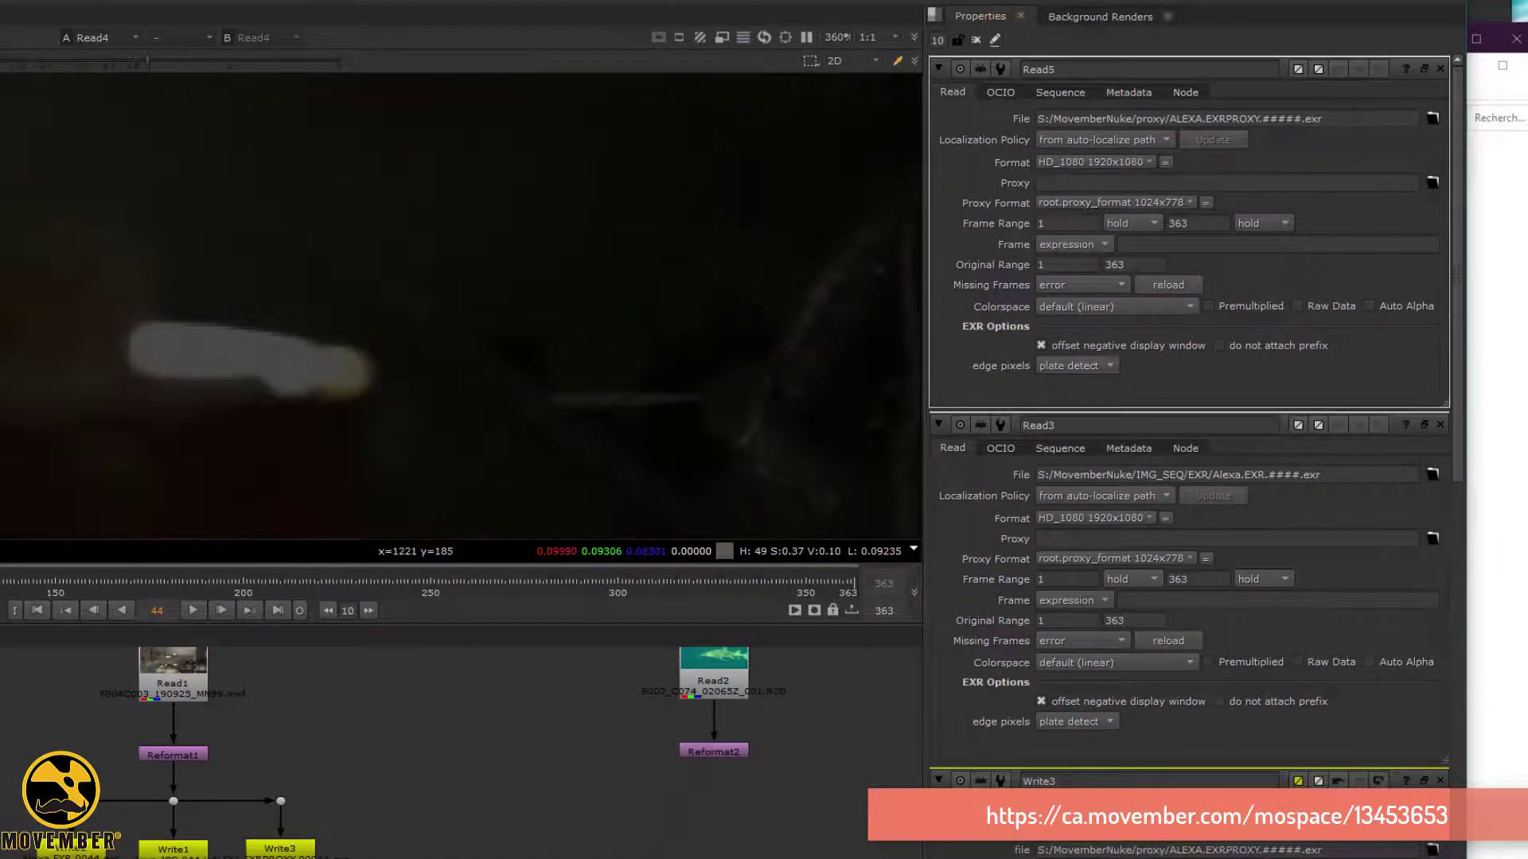
# Step: Copy Read5's file path into Read3's Proxy field, pointing it to ALEXA.EXRPROXY.#####.exr
pyautogui.tripleClick(1353, 118)
pyautogui.hotkey('ctrl', 'c')
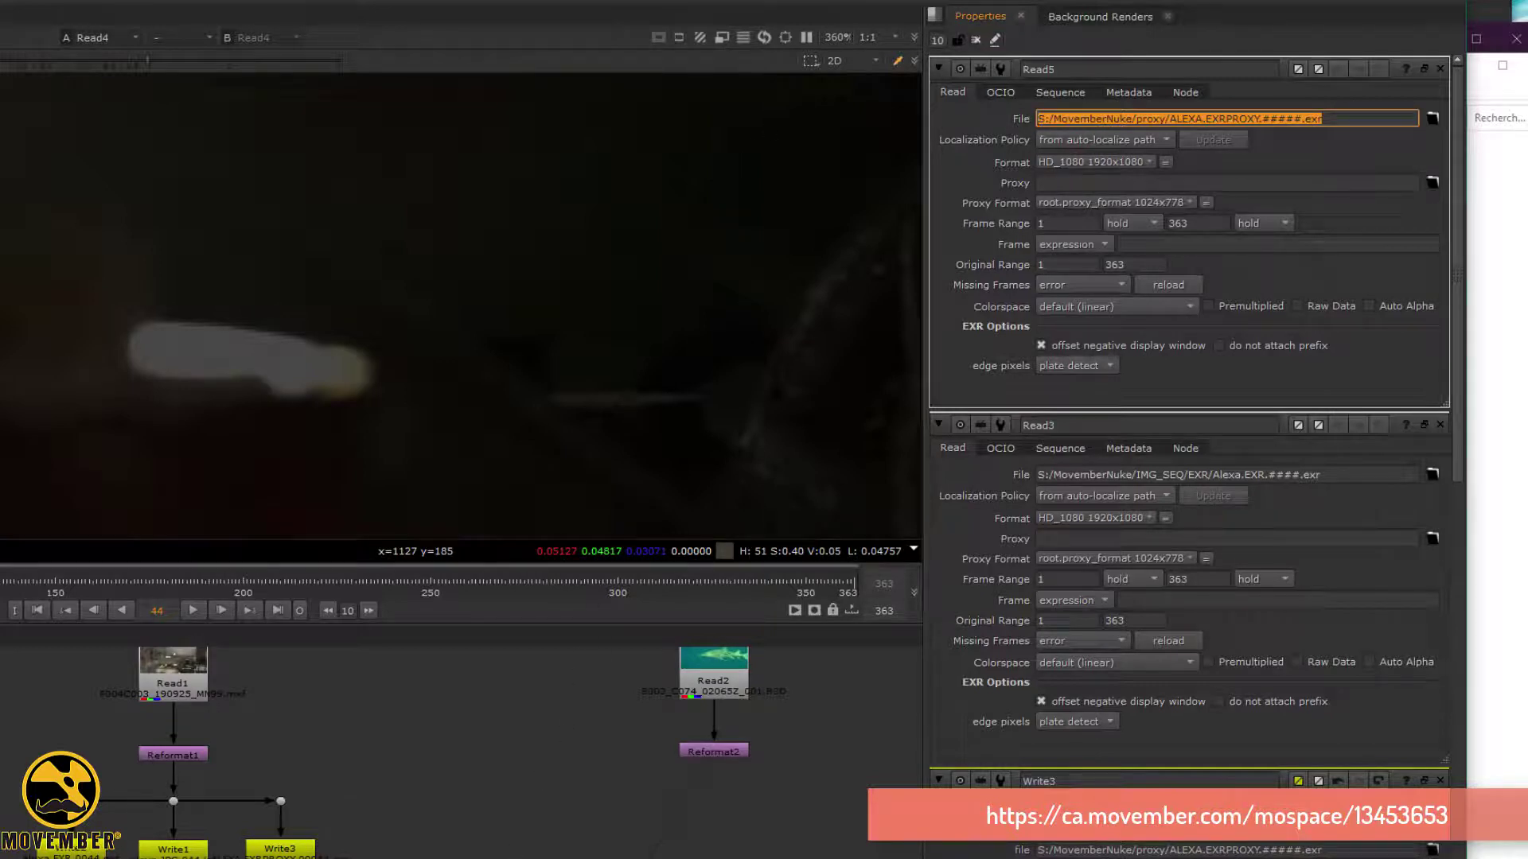
pyautogui.click(1065, 178)
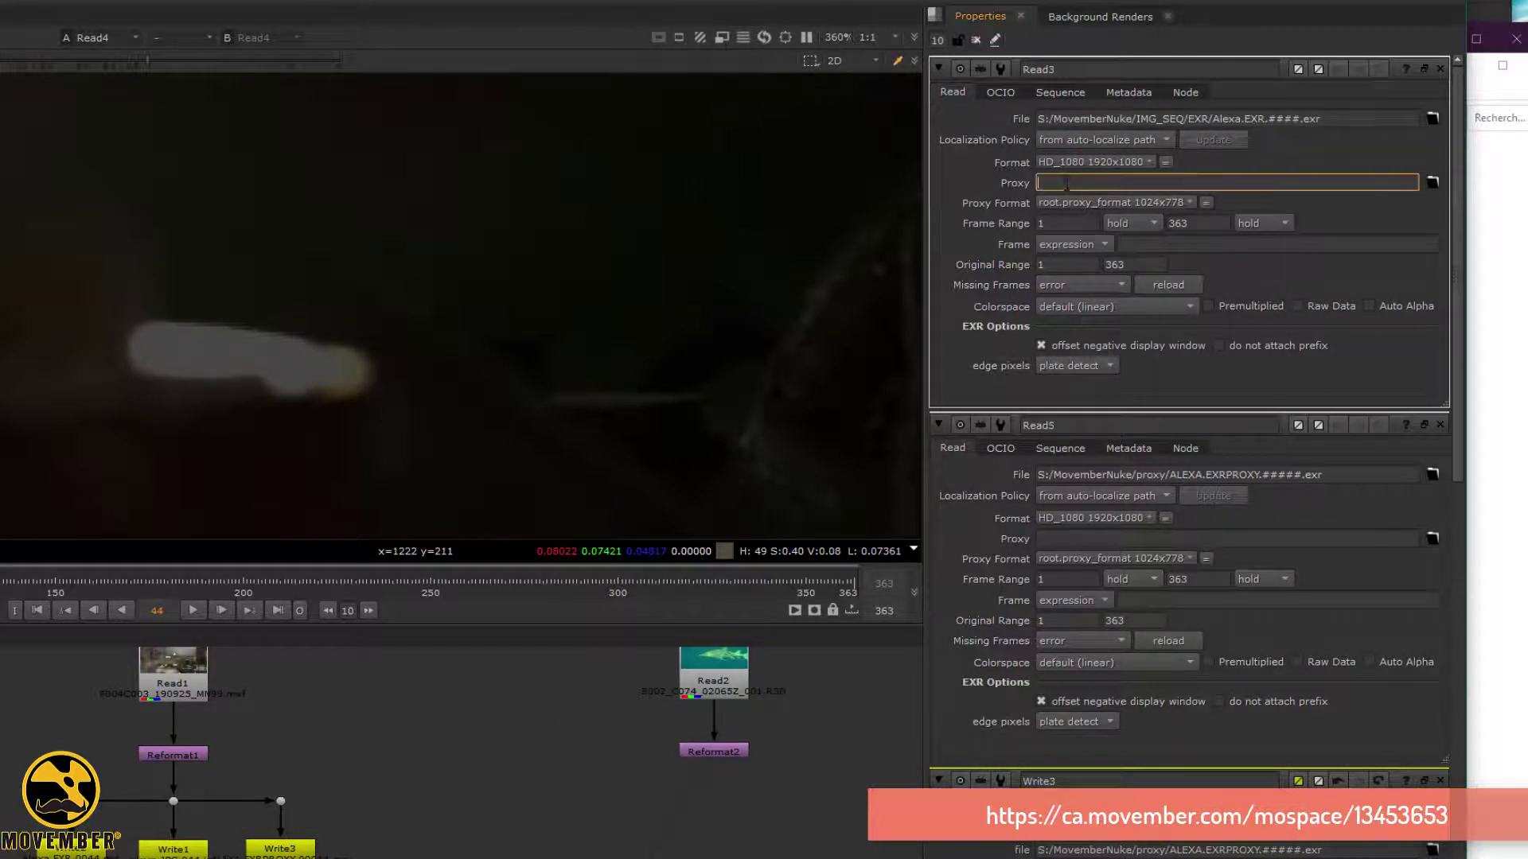
pyautogui.hotkey('ctrl', 'v')
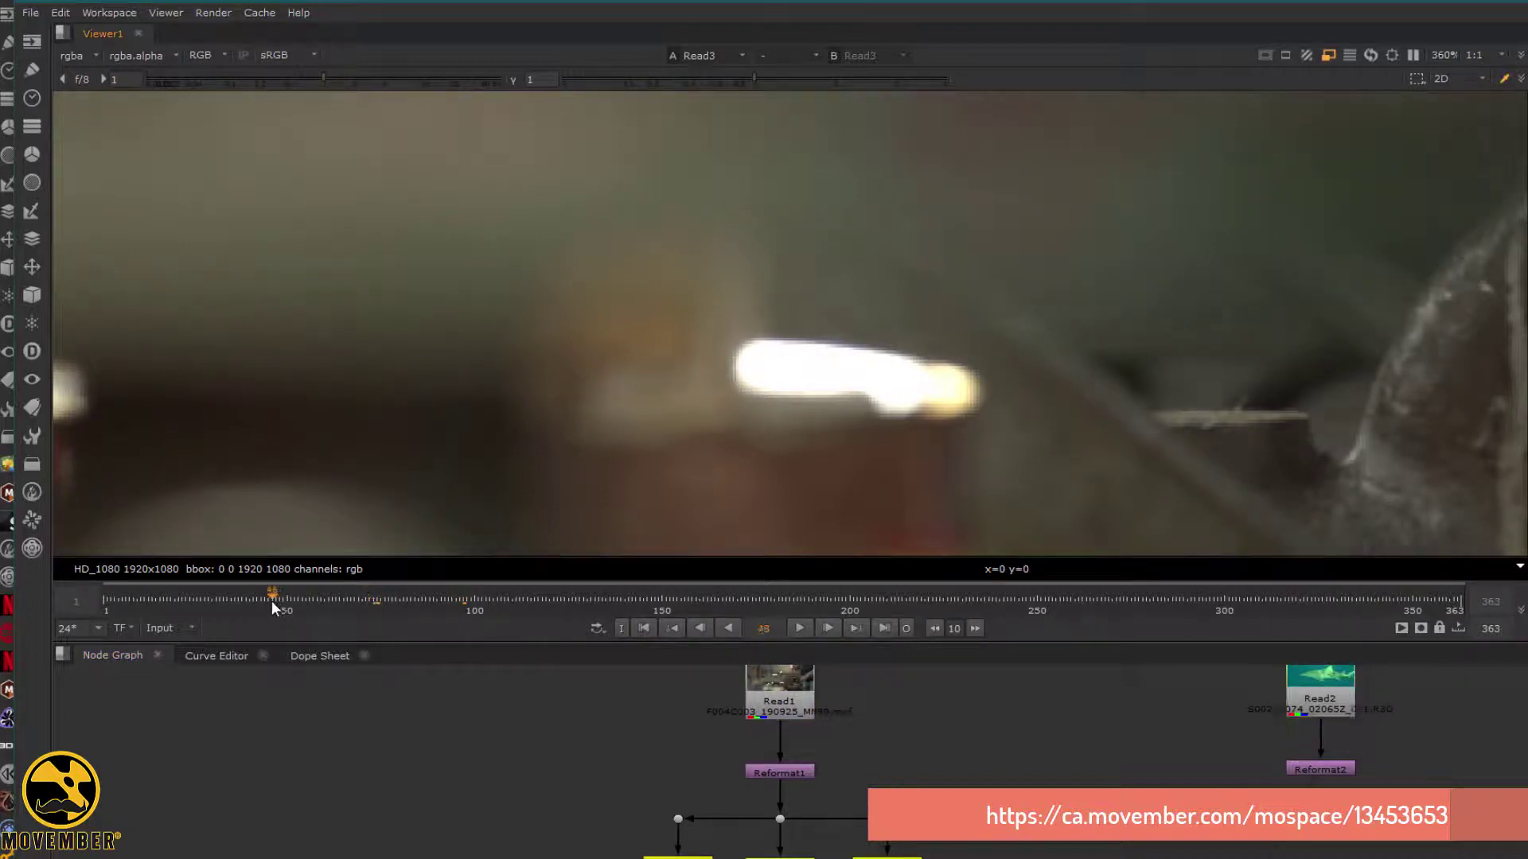
# Step: Go to frame 85, deselect Read2, and set viewer gamma to 0.165 and gain to 0.78
pyautogui.click(734, 597)
pyautogui.click(871, 597)
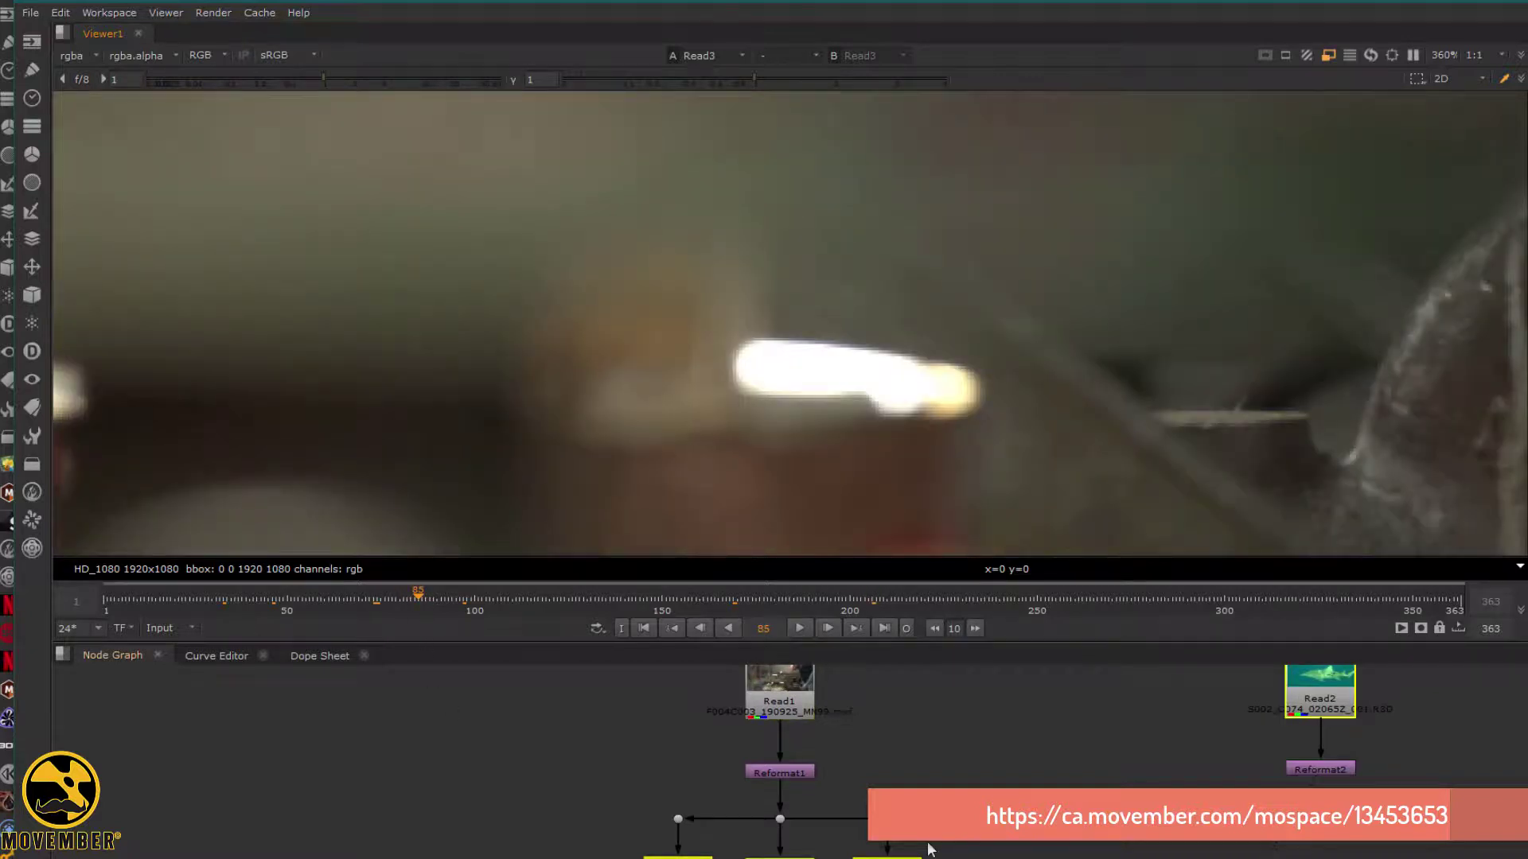
pyautogui.click(929, 850)
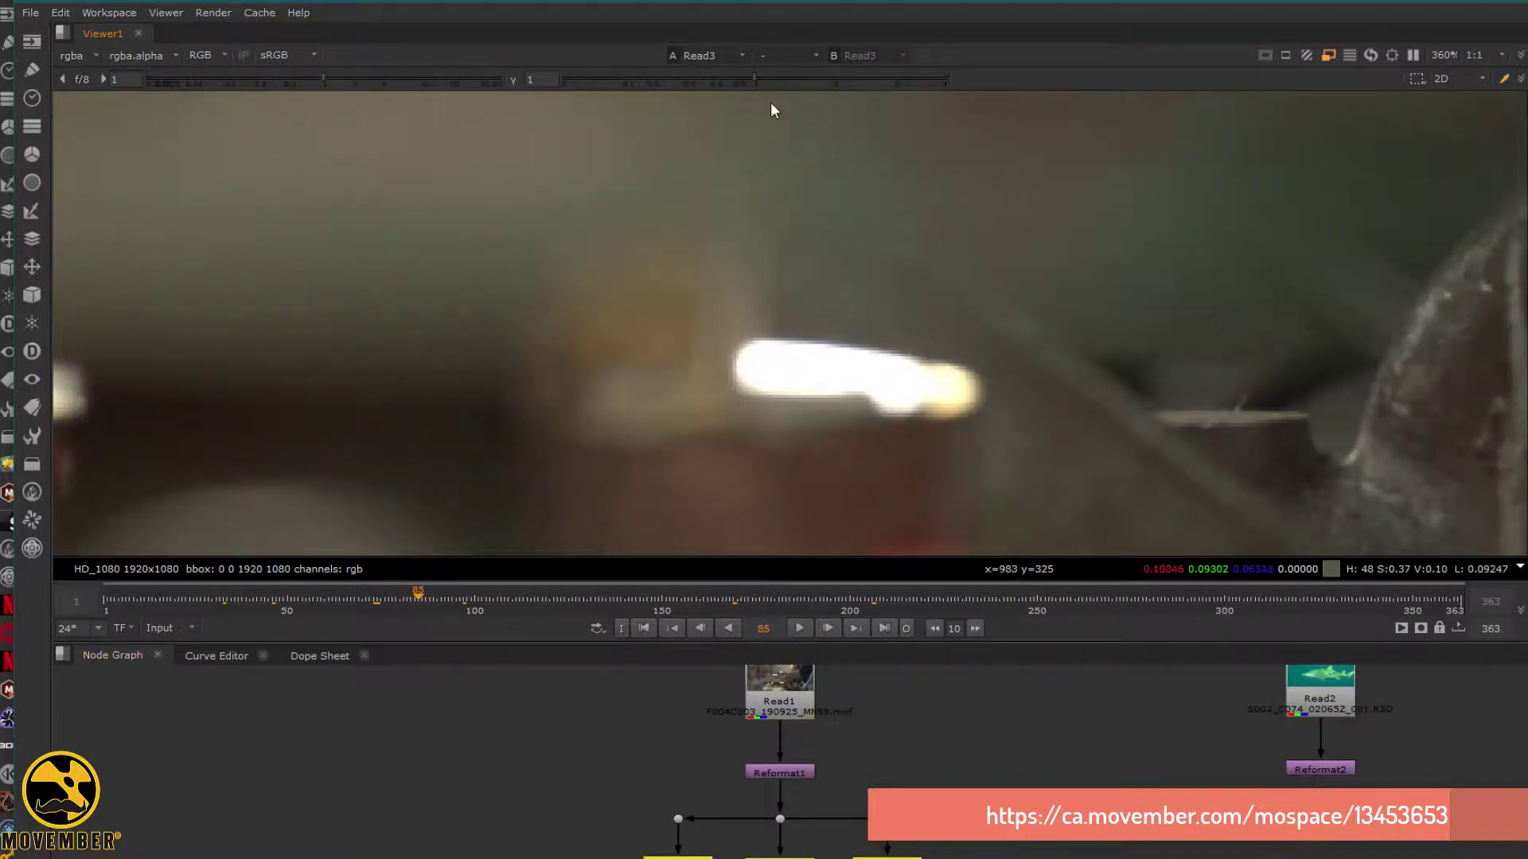
pyautogui.moveTo(750, 79); pyautogui.dragTo(646, 78)
pyautogui.moveTo(277, 80); pyautogui.dragTo(312, 81)
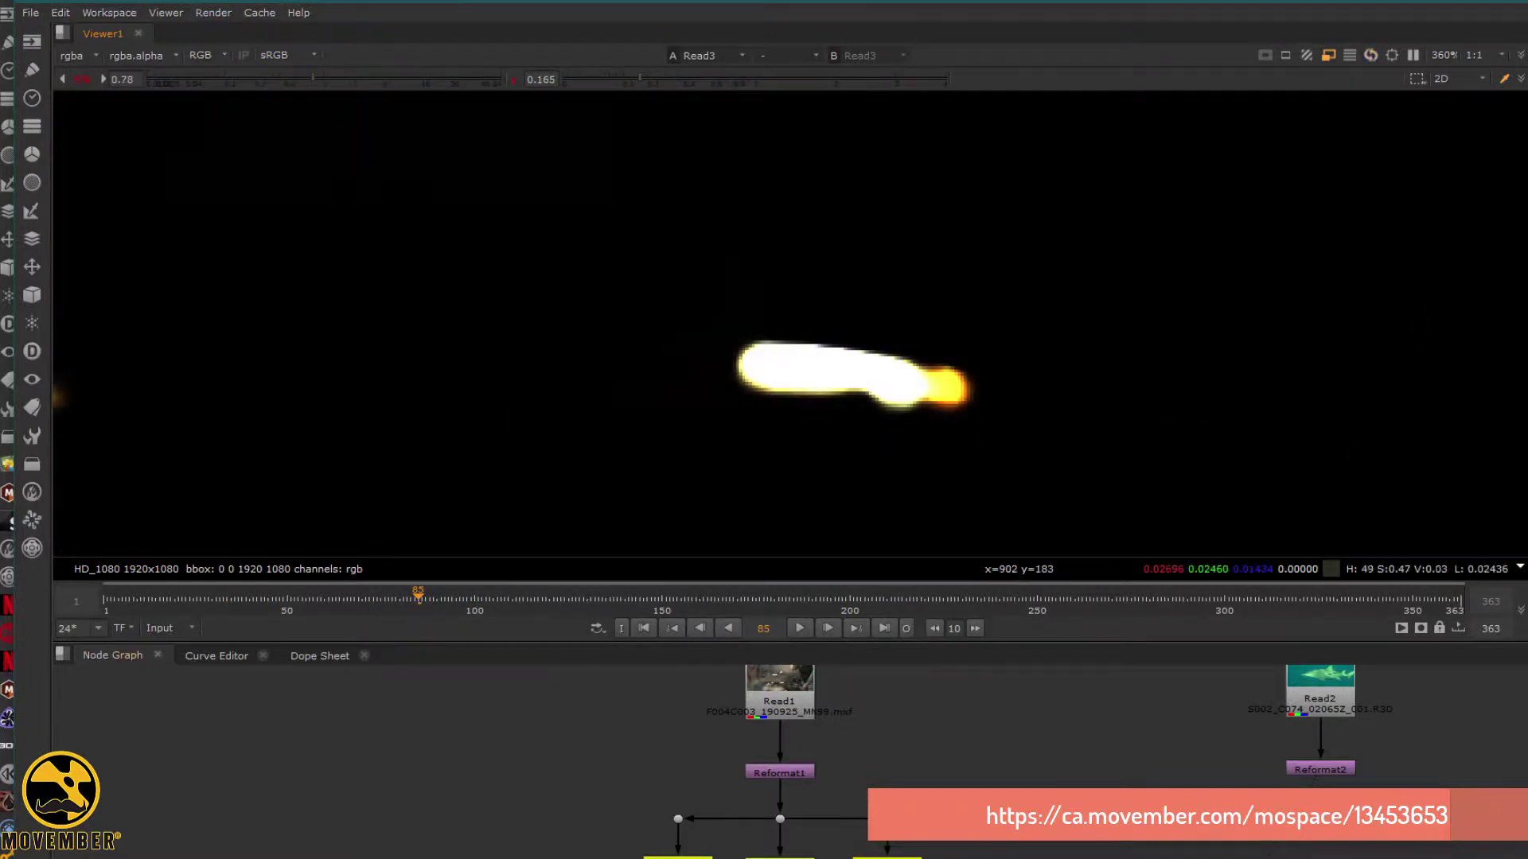
# Step: View Read4, then the Read5 proxy, ending at gain 0.82 and gamma 0.175
pyautogui.press('2')
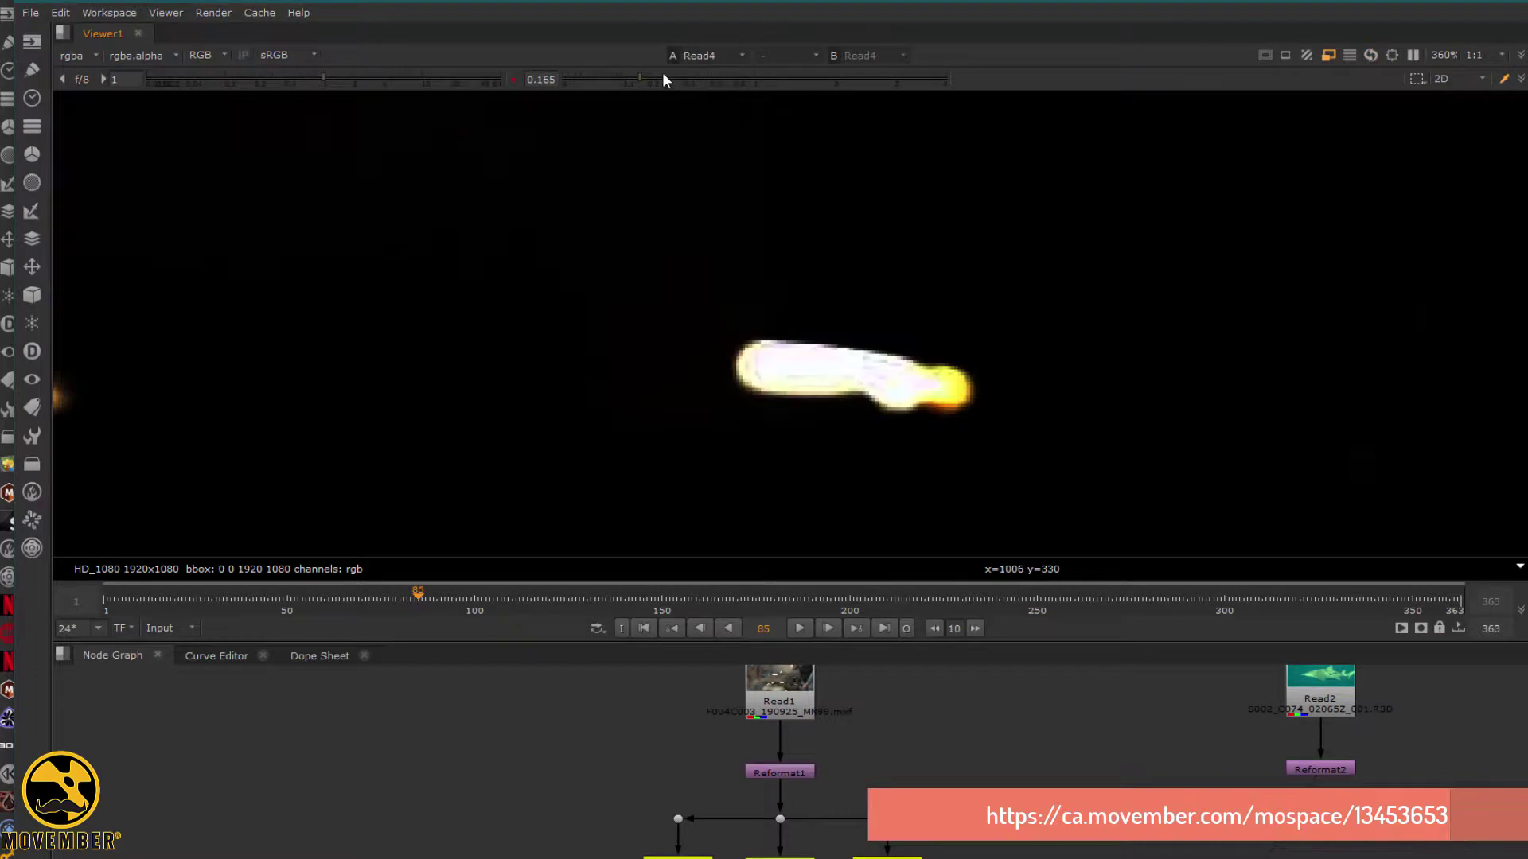
pyautogui.moveTo(662, 77); pyautogui.dragTo(689, 212)
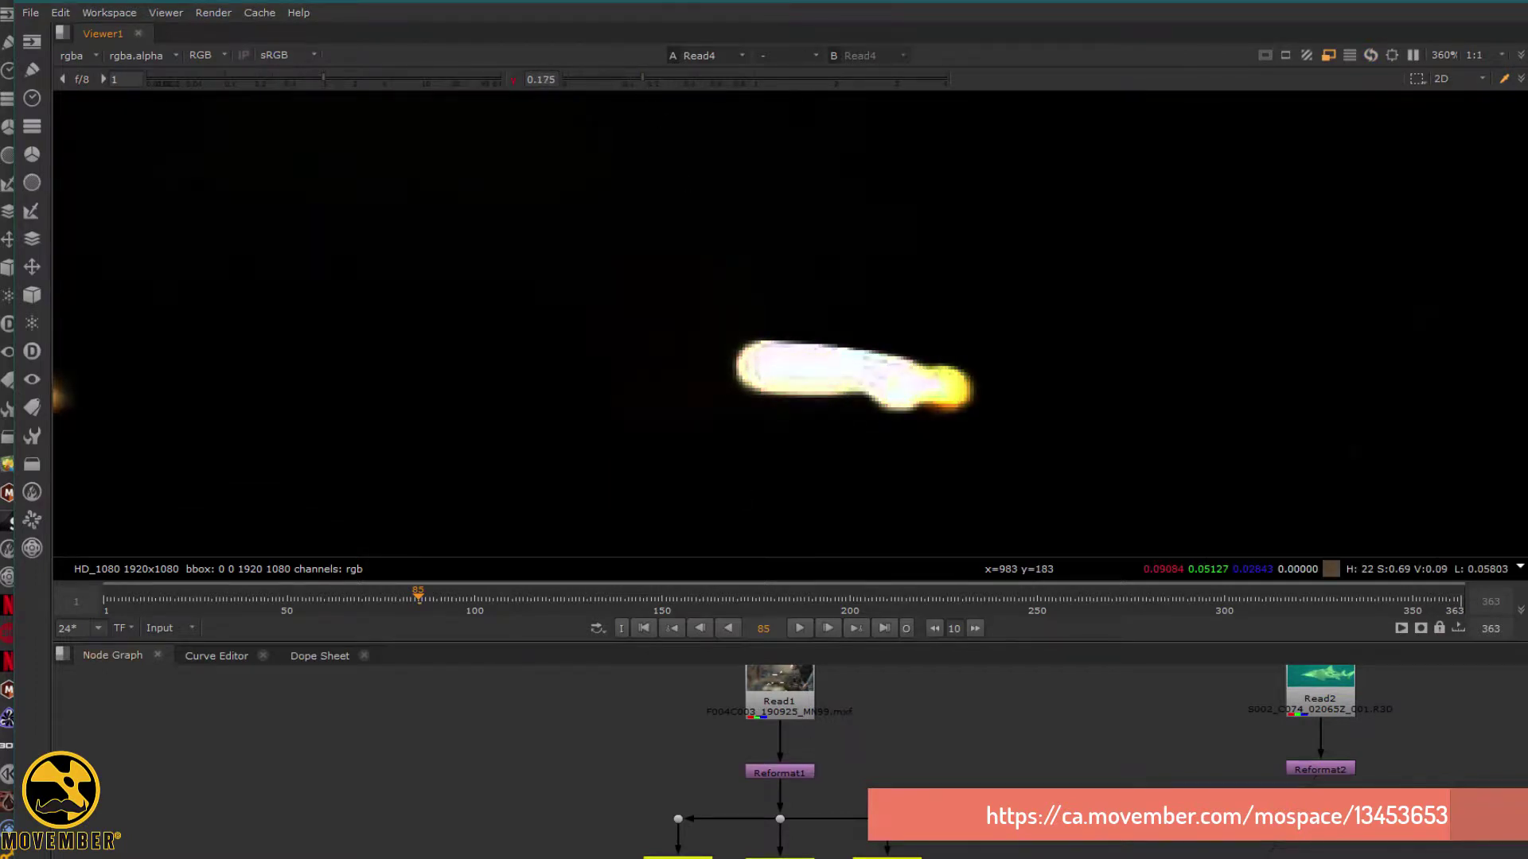
pyautogui.press('5')
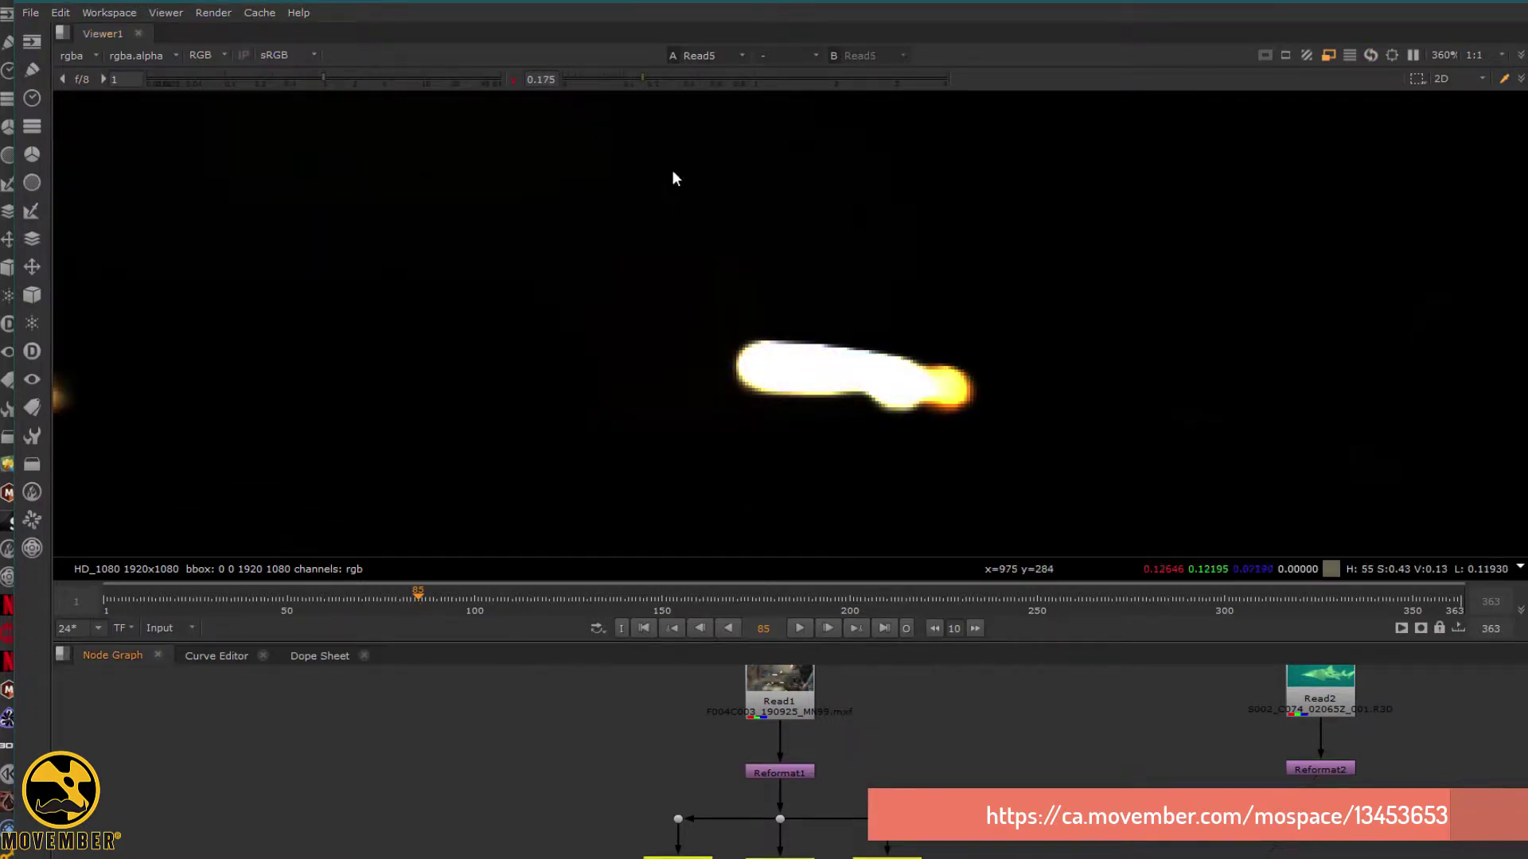
pyautogui.moveTo(306, 76)
pyautogui.mouseDown()
pyautogui.moveTo(233, 84)
pyautogui.moveTo(311, 87)
pyautogui.mouseUp()
pyautogui.moveTo(642, 80)
pyautogui.mouseDown()
pyautogui.moveTo(729, 80)
pyautogui.moveTo(643, 80)
pyautogui.mouseUp()
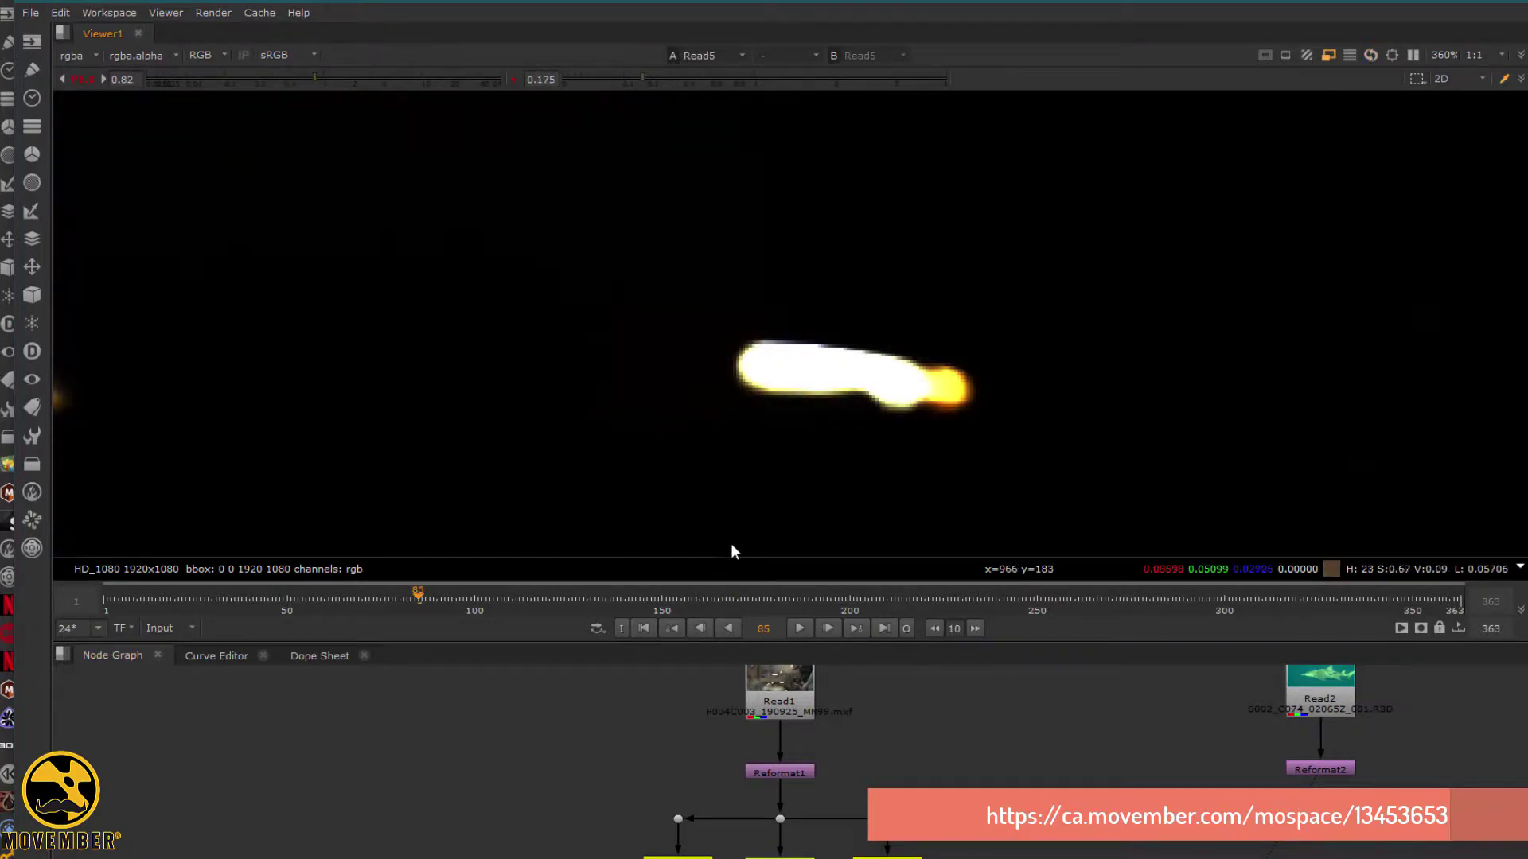